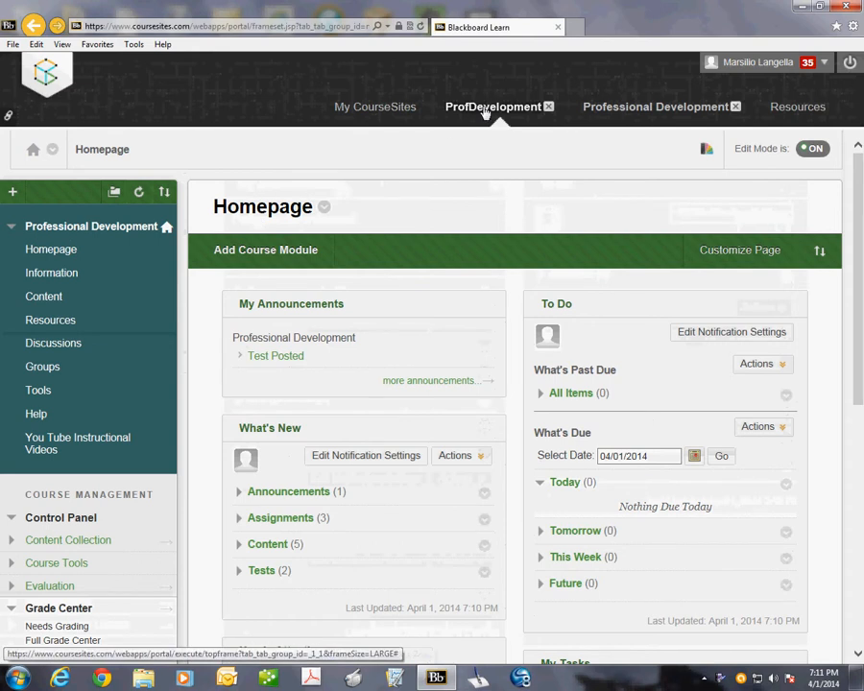
# Step: Open the course's Needs Grading page and review the list of submitted attempts with their submission and due dates
pyautogui.scroll(-3, 54, 586)
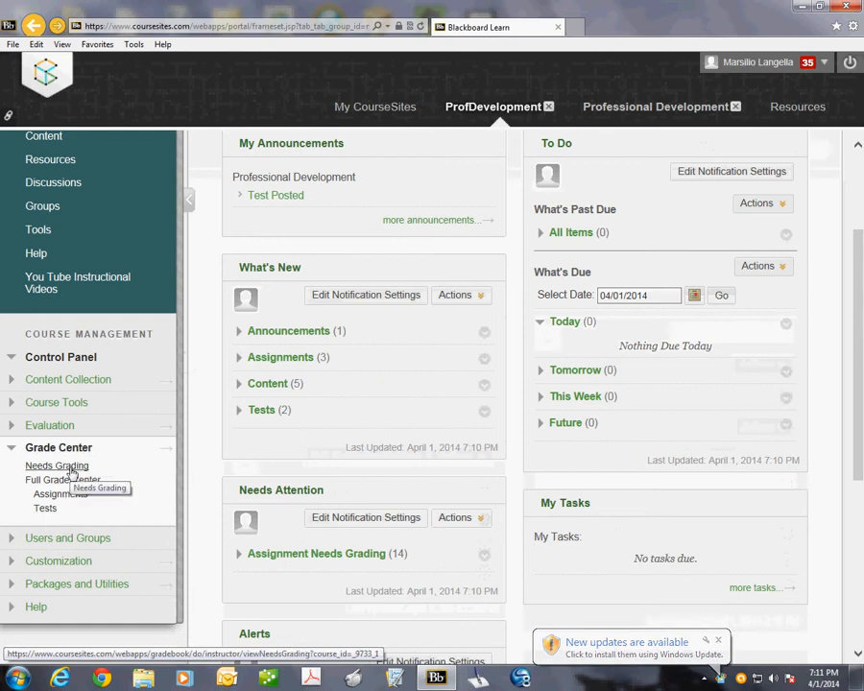
pyautogui.click(70, 469)
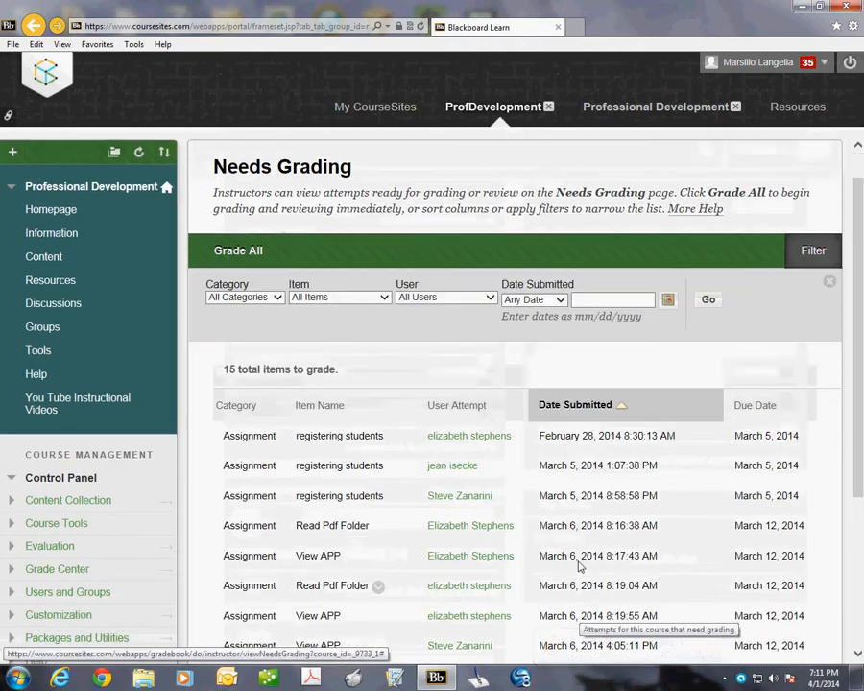
pyautogui.scroll(-3, 581, 555)
pyautogui.scroll(-3, 580, 555)
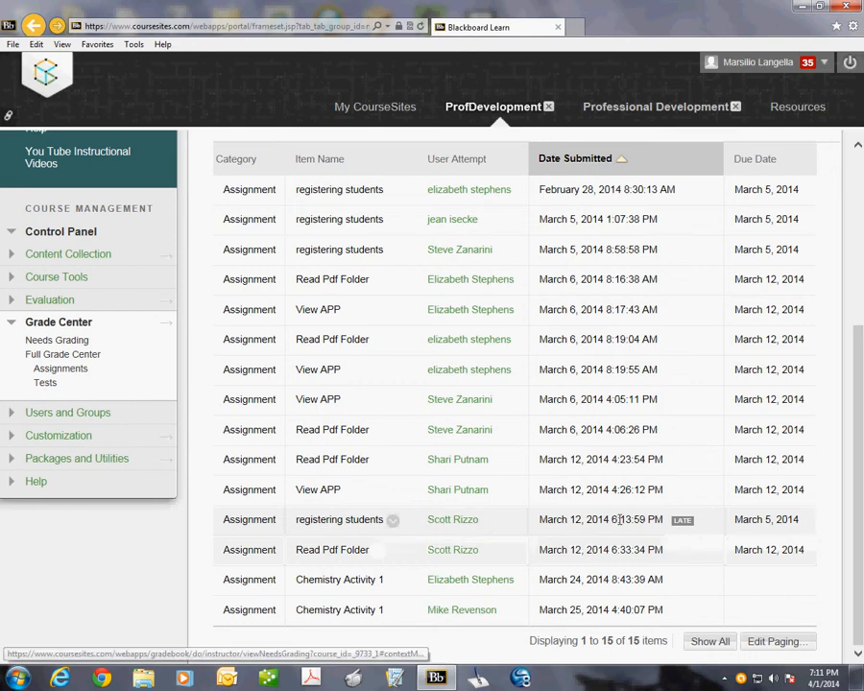
pyautogui.scroll(3, 428, 422)
pyautogui.scroll(-3, 355, 563)
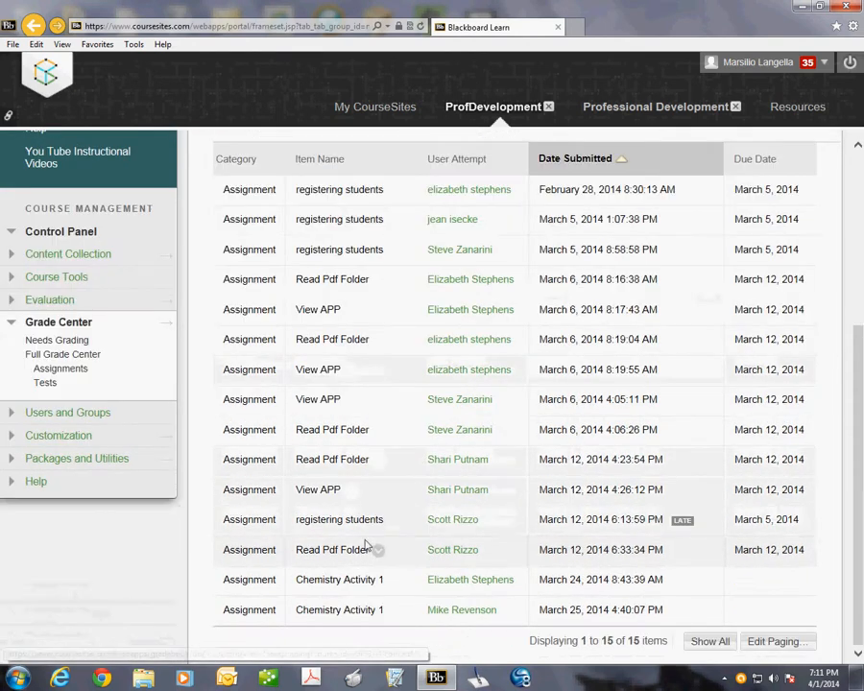
# Step: Open the Full Grade Center and set the column sort order to Descending
pyautogui.click(74, 357)
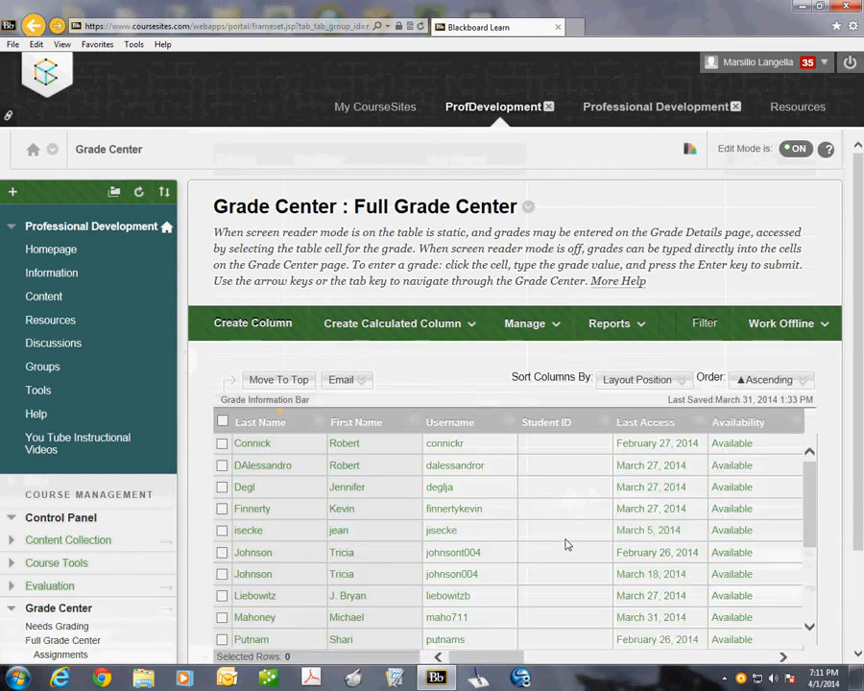
pyautogui.scroll(-3, 662, 588)
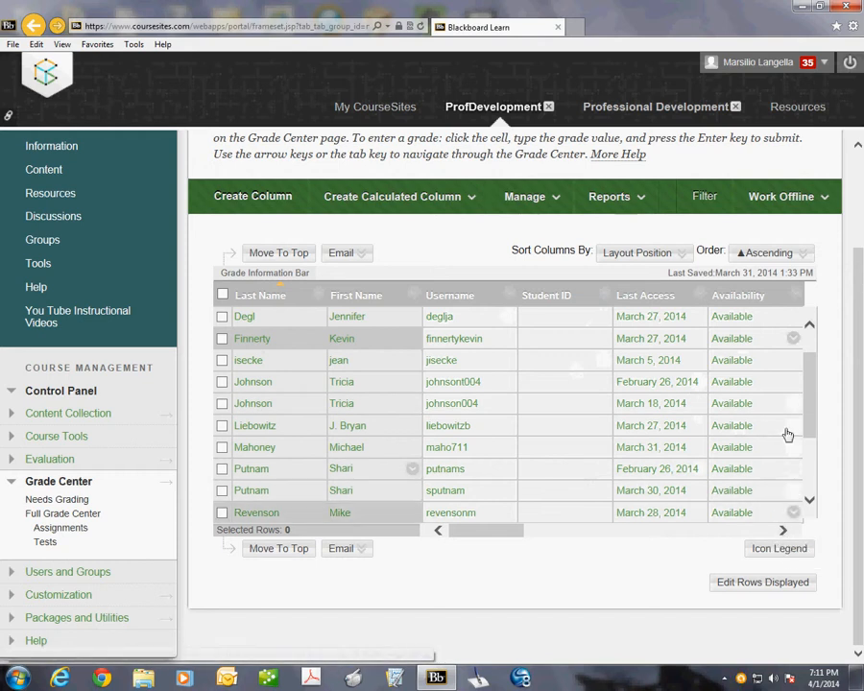
pyautogui.click(788, 253)
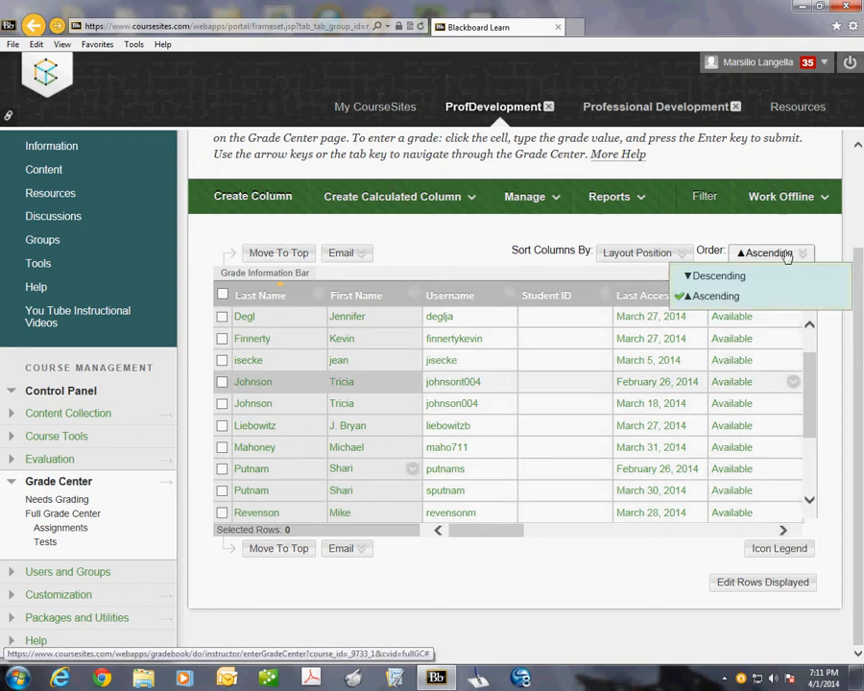
pyautogui.click(735, 276)
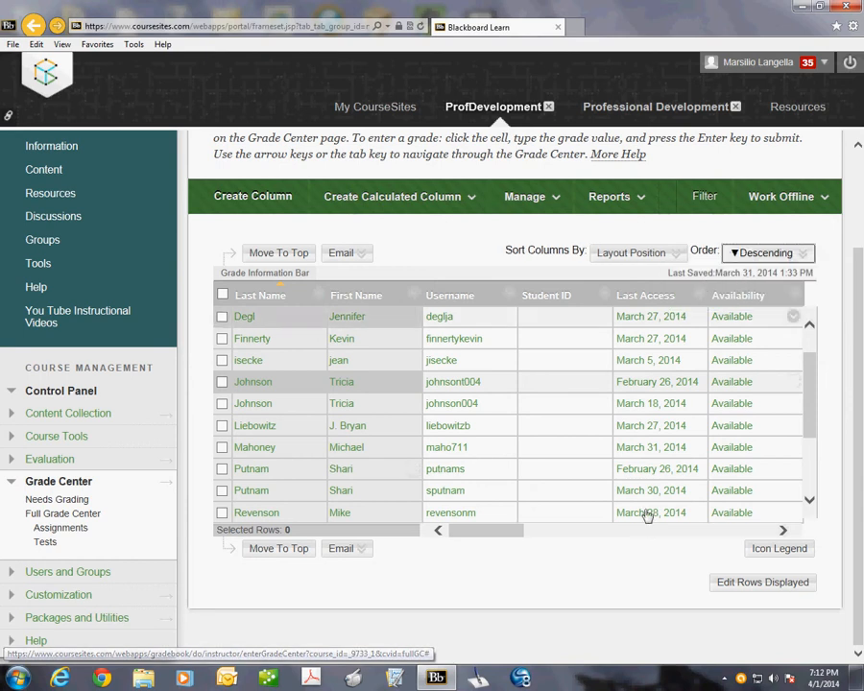
# Step: Look through the Full Grade Center's student rows and columns, from Last Access and Availability to the Sitcom1, Chemistry Activity 1 and View APP grades
pyautogui.moveTo(490, 532); pyautogui.dragTo(553, 536)
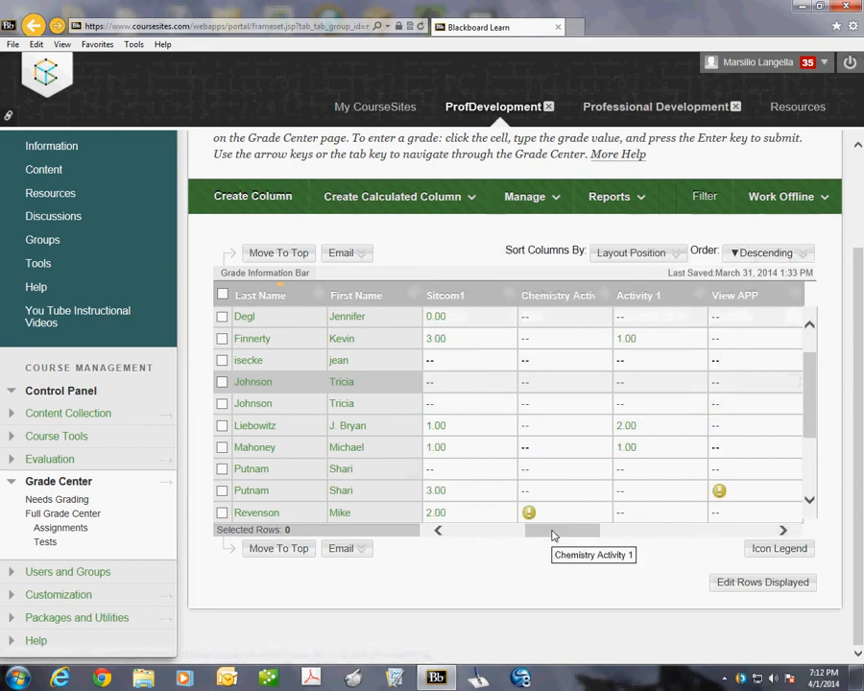
pyautogui.scroll(3, 553, 528)
pyautogui.scroll(-3, 551, 519)
pyautogui.scroll(-2, 726, 326)
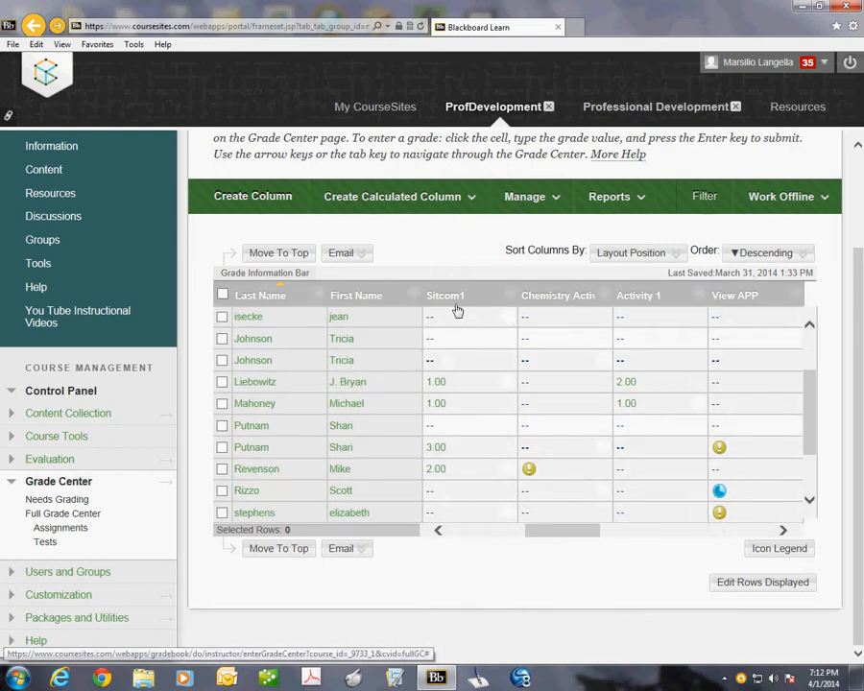
pyautogui.click(438, 531)
pyautogui.click(438, 531)
pyautogui.click(438, 531)
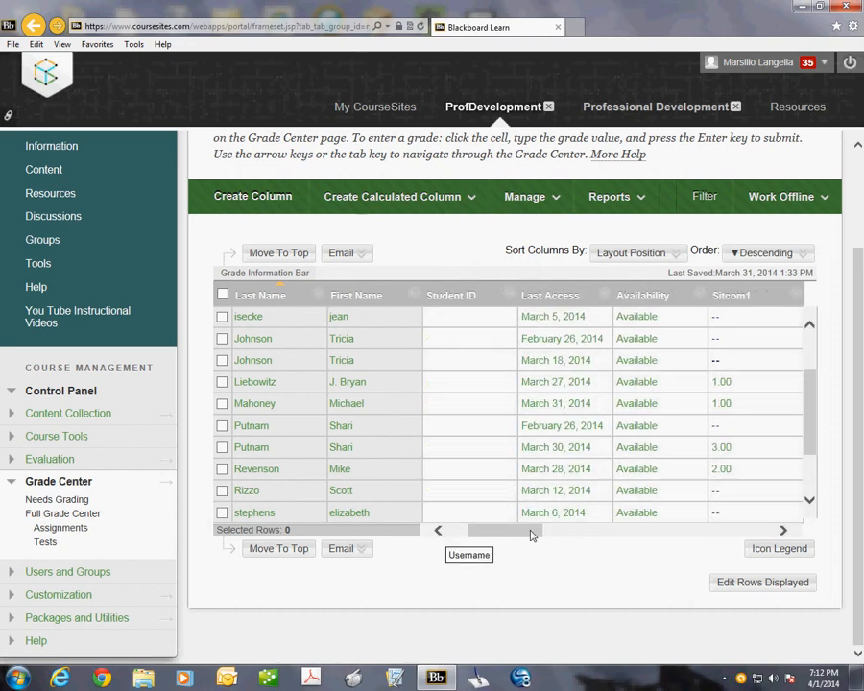
pyautogui.click(784, 531)
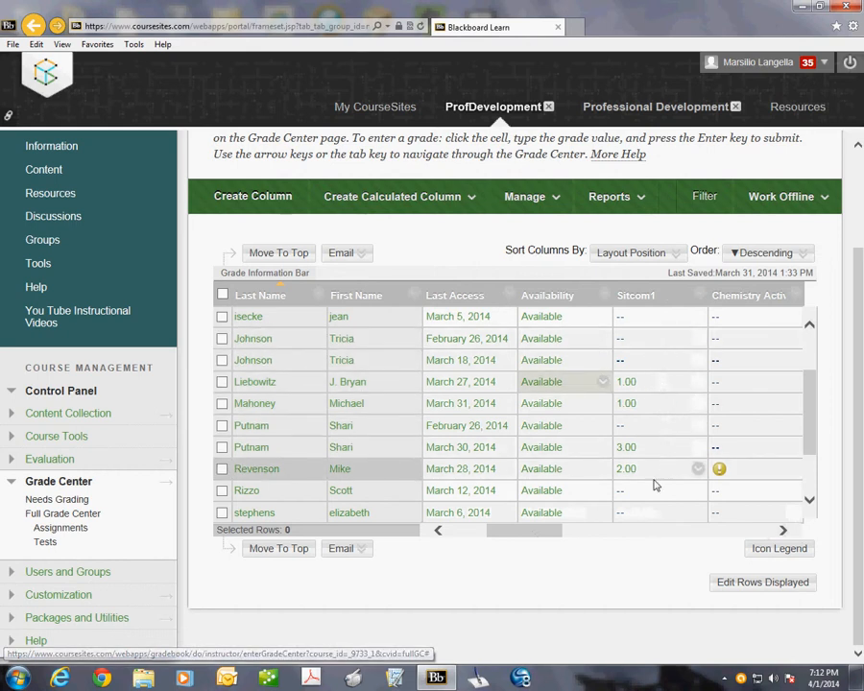
pyautogui.scroll(3, 655, 381)
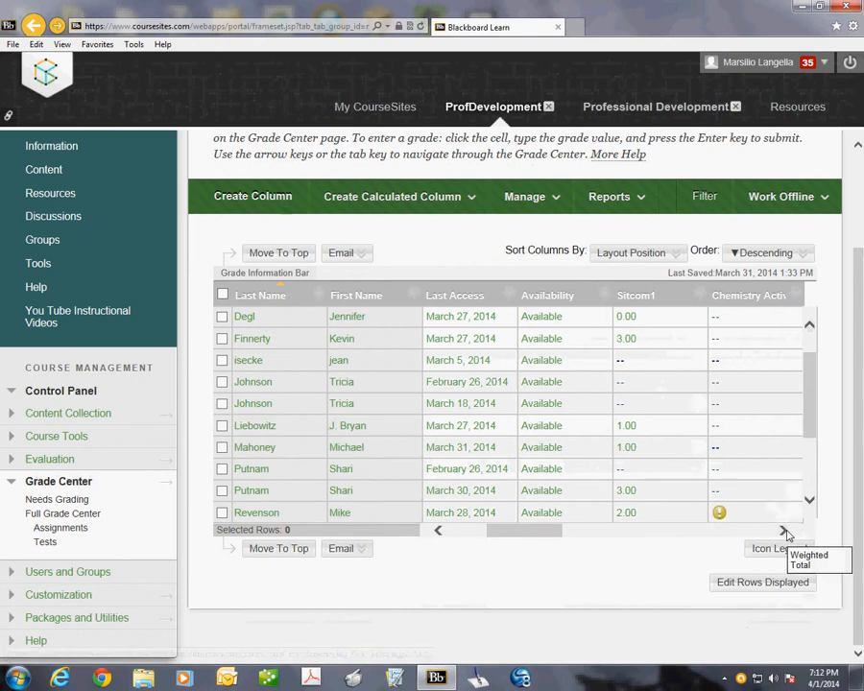
pyautogui.click(784, 531)
pyautogui.click(784, 531)
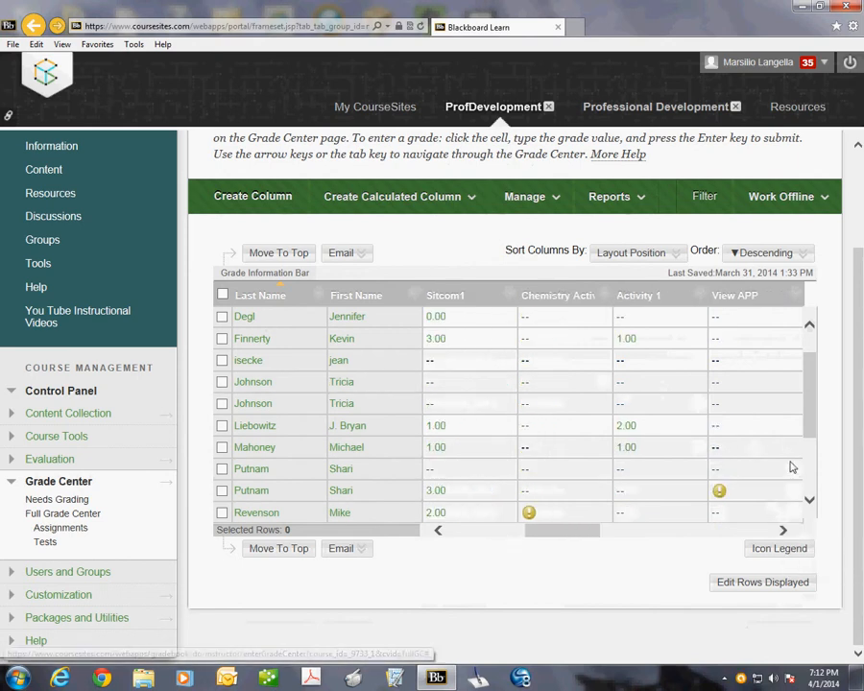
# Step: Open the ungraded 3/12/14 attempt in the View APP column and view its submission
pyautogui.click(717, 494)
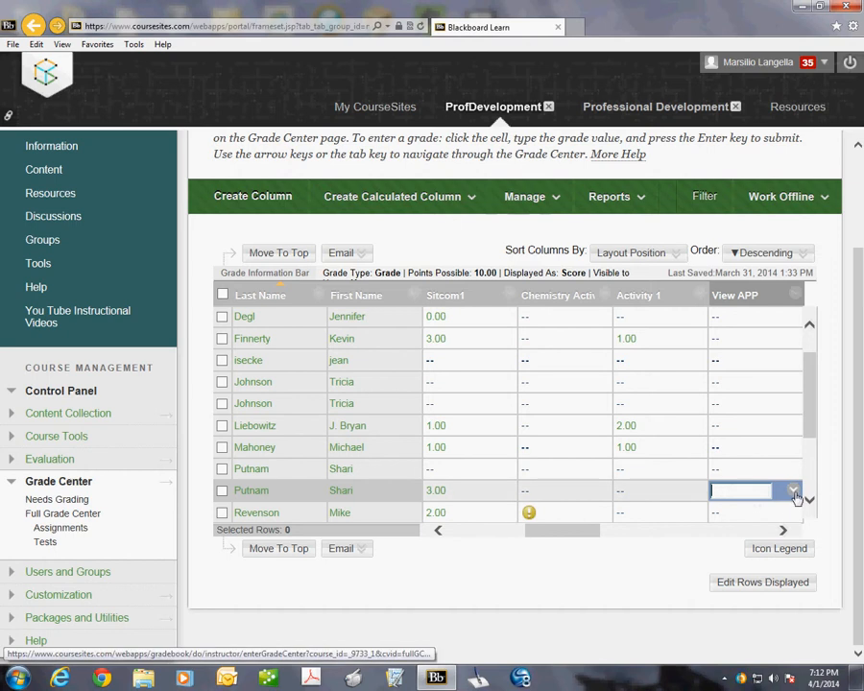
pyautogui.click(792, 491)
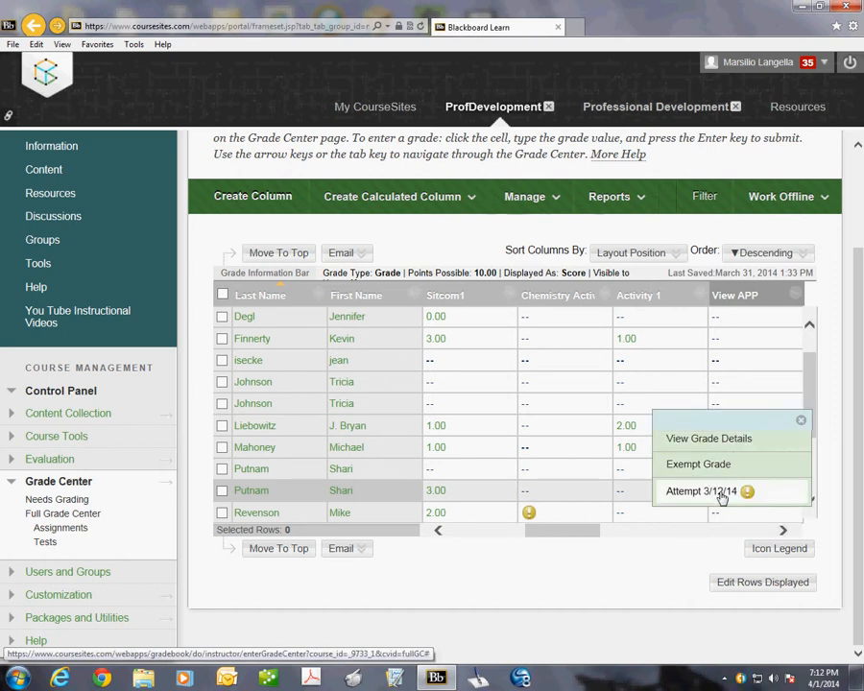
pyautogui.click(723, 495)
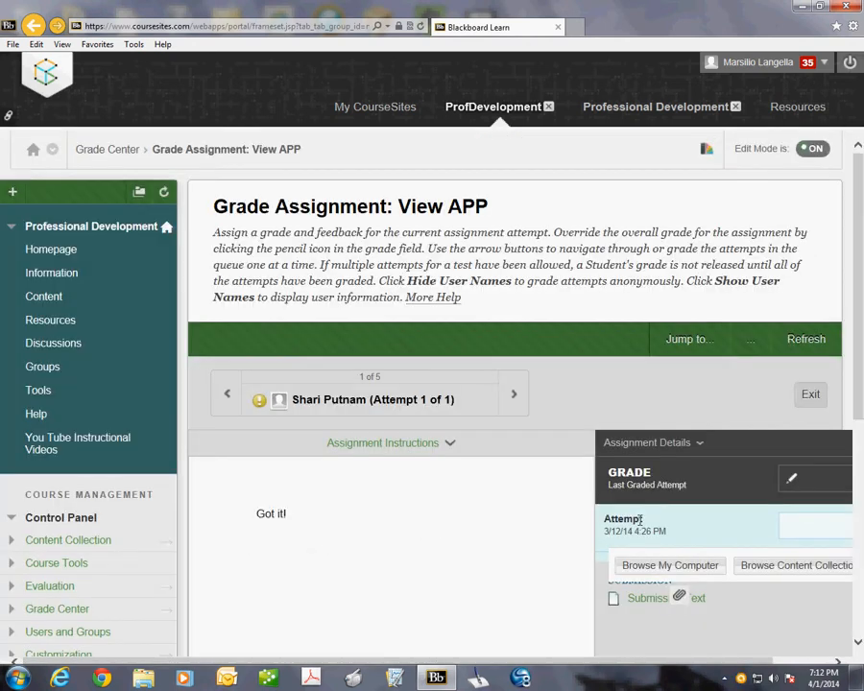
pyautogui.scroll(-3, 406, 514)
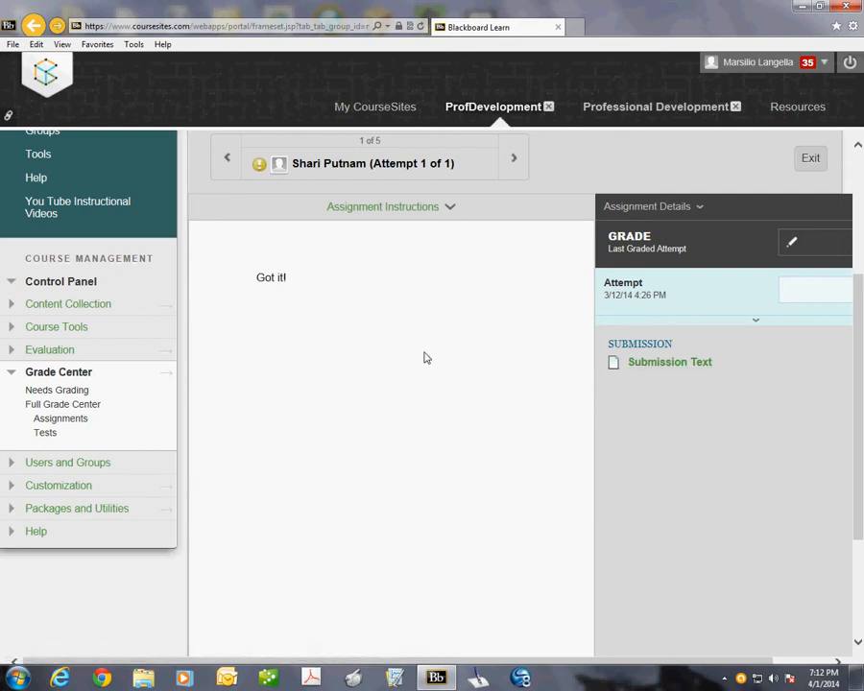
# Step: Return to the Full Grade Center and review the Sitcom1 test scores in the student rows
pyautogui.click(54, 406)
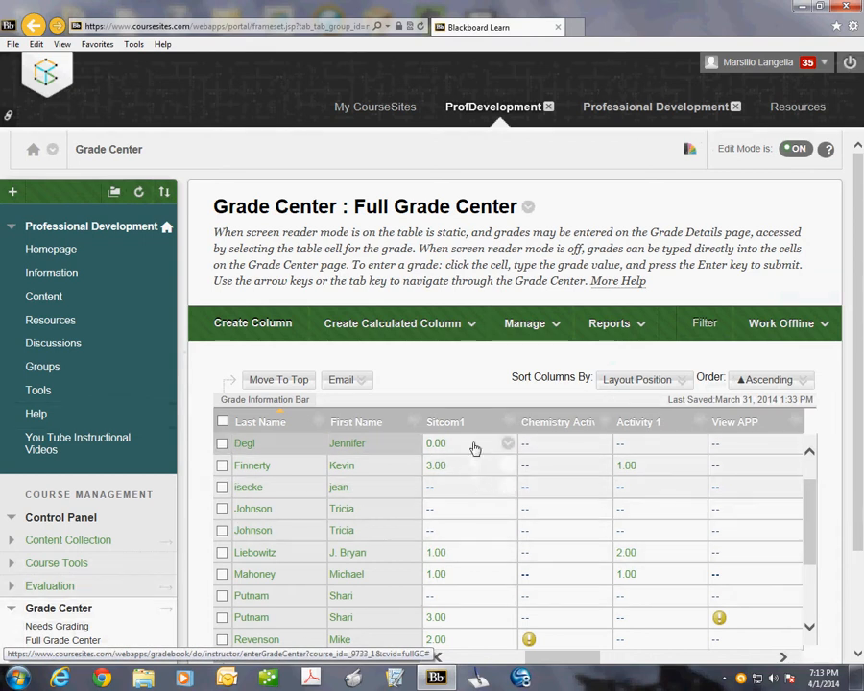
pyautogui.scroll(-3, 465, 591)
pyautogui.scroll(-1, 460, 390)
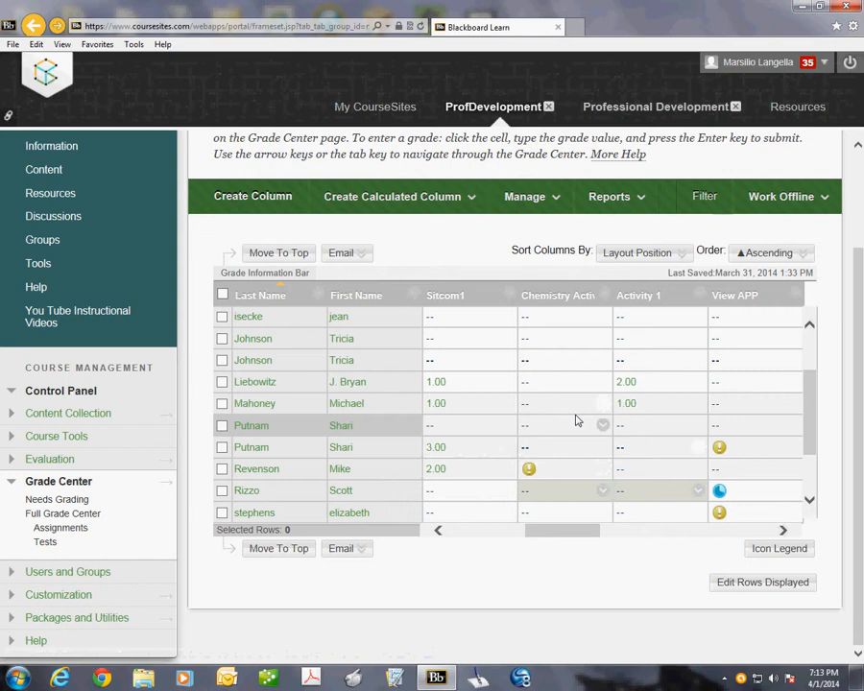
# Step: Open the Sitcom1 test for editing from the course's Content area
pyautogui.click(105, 482)
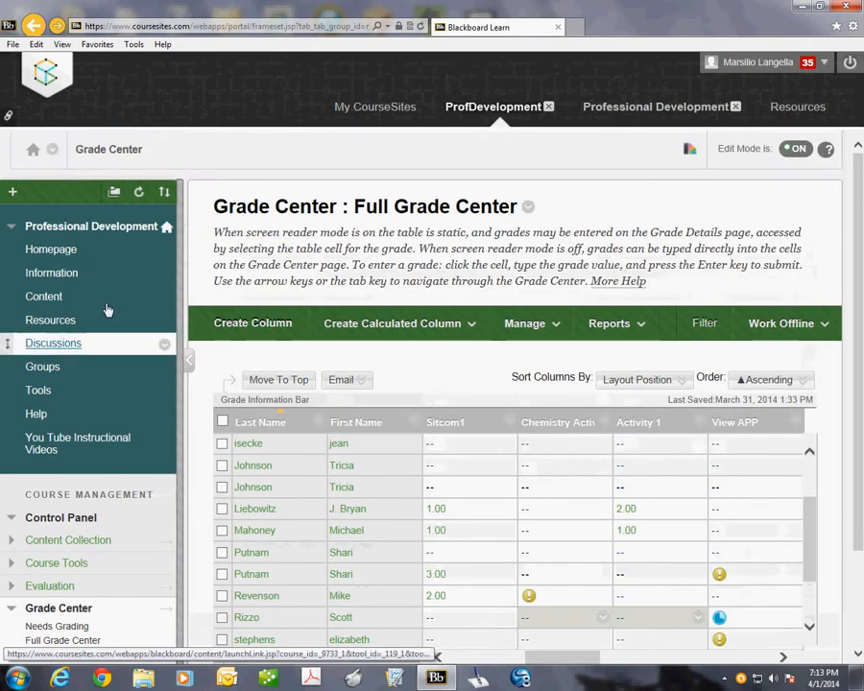
pyautogui.click(44, 300)
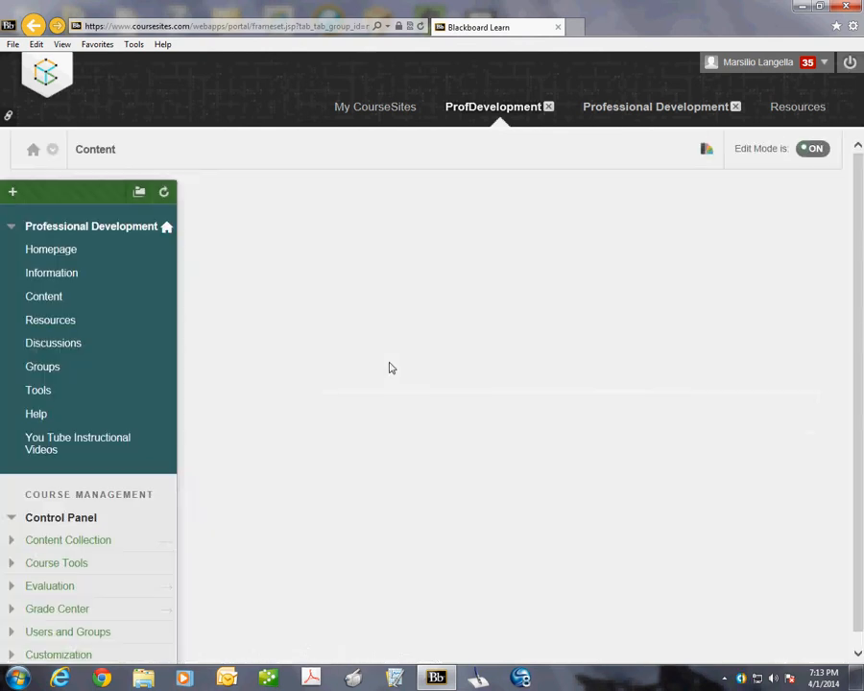
pyautogui.scroll(-1, 470, 539)
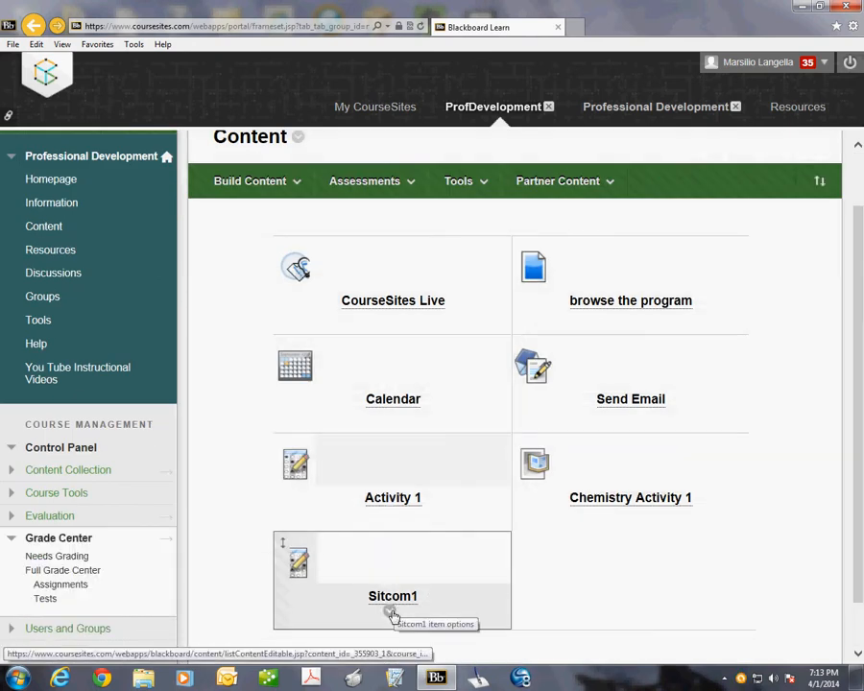
pyautogui.scroll(-1, 392, 614)
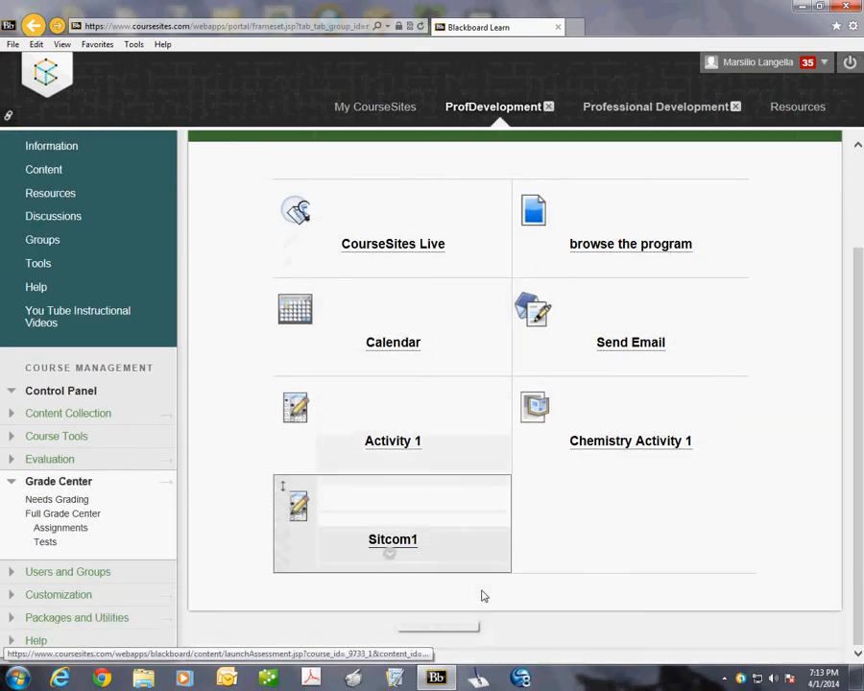
pyautogui.click(389, 558)
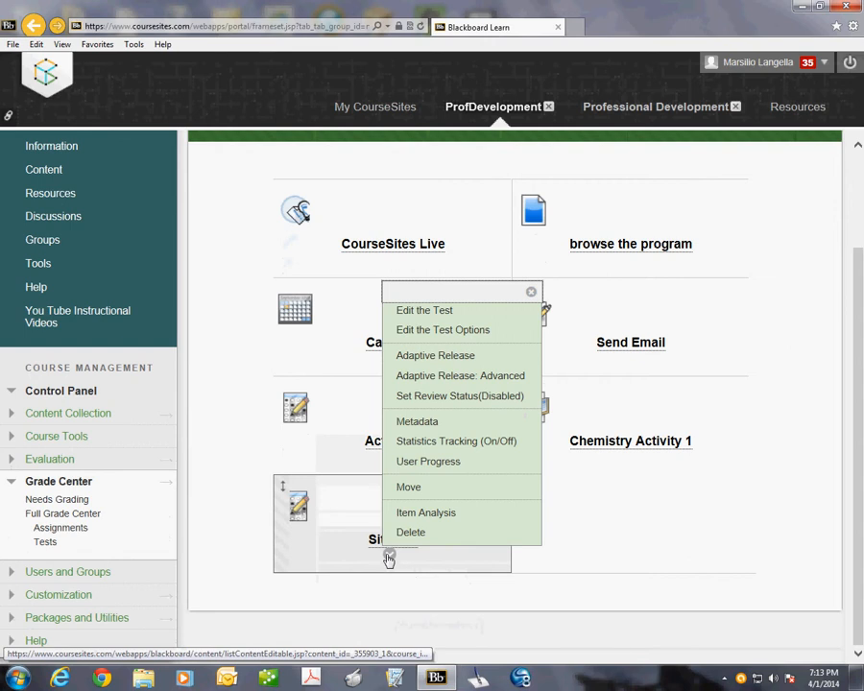
pyautogui.click(434, 315)
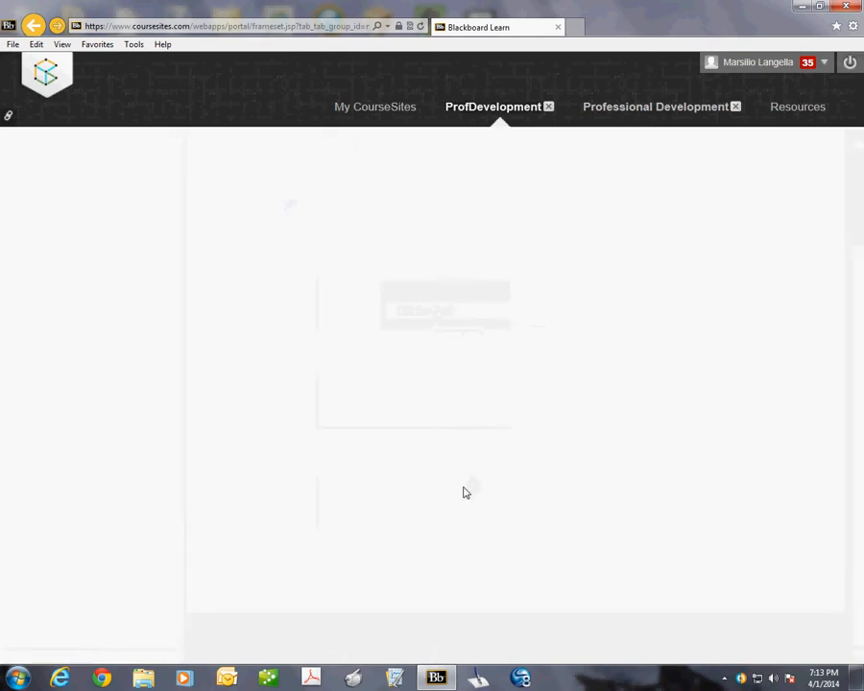
# Step: Review the Sitcom1 test's questions and open question 3, about which science staff member has the most children, for editing
pyautogui.scroll(-2, 713, 510)
pyautogui.scroll(-3, 711, 507)
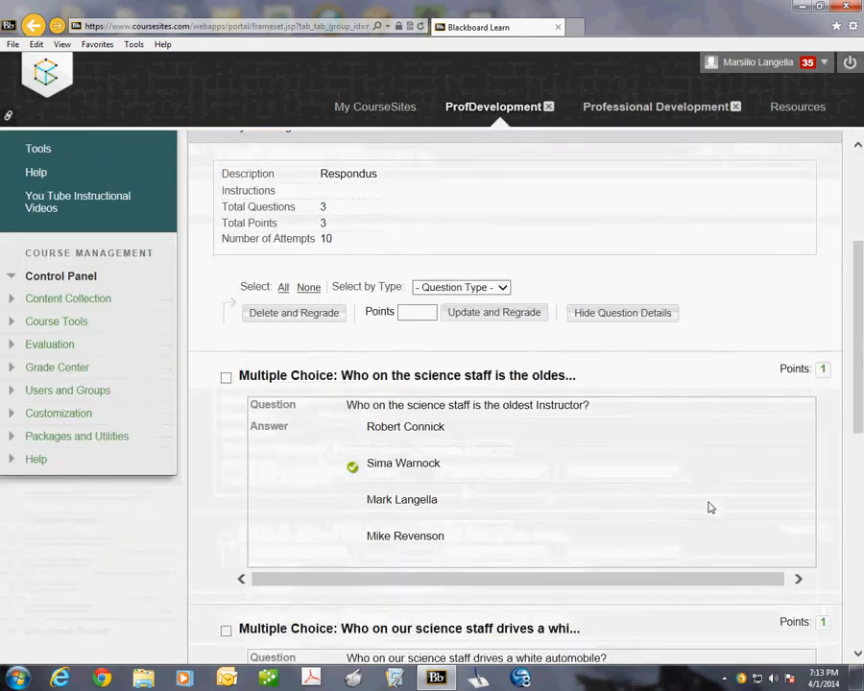
pyautogui.scroll(-1, 703, 503)
pyautogui.scroll(-3, 701, 501)
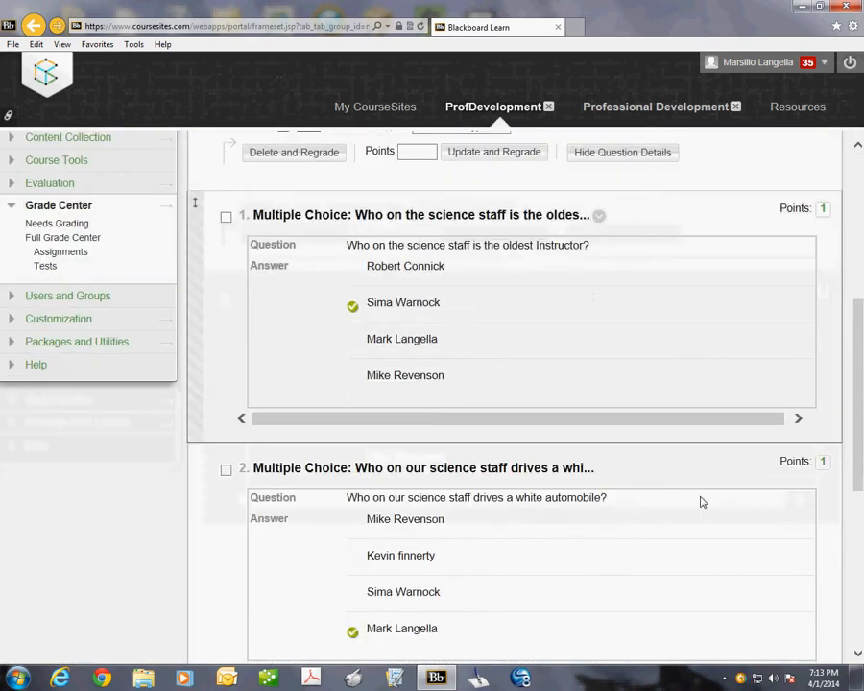
pyautogui.scroll(-2, 700, 499)
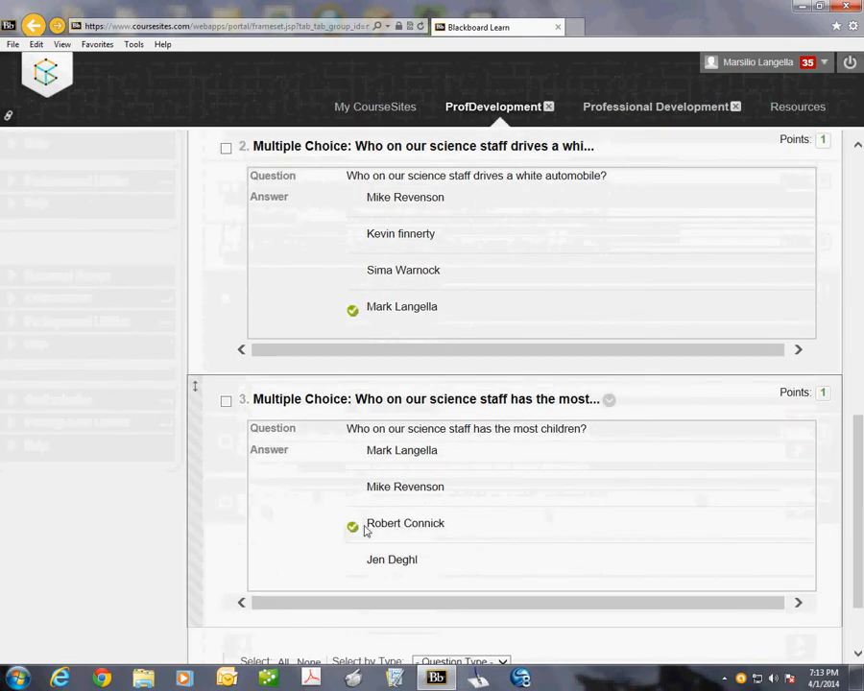
pyautogui.scroll(-2, 429, 518)
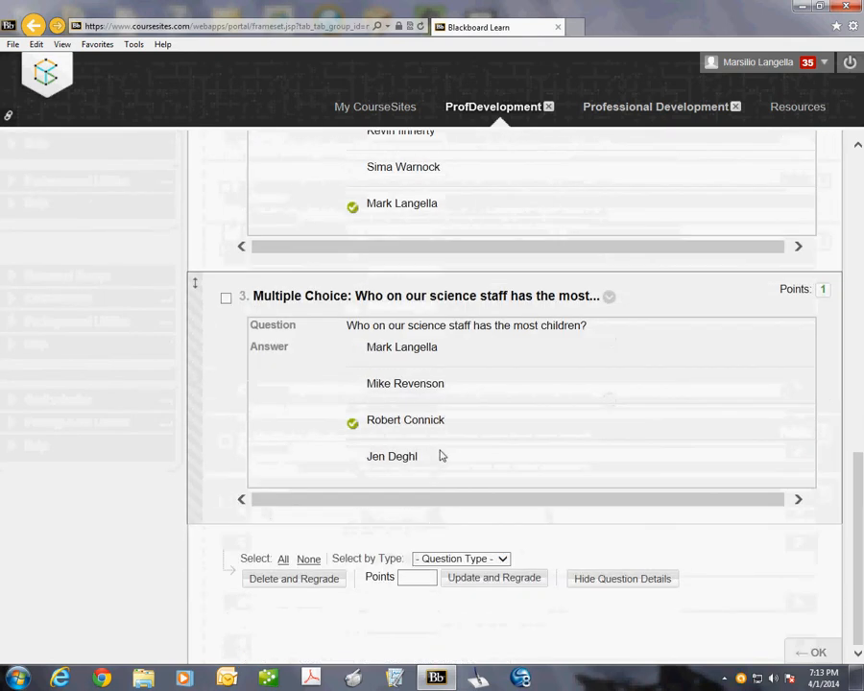
pyautogui.click(609, 298)
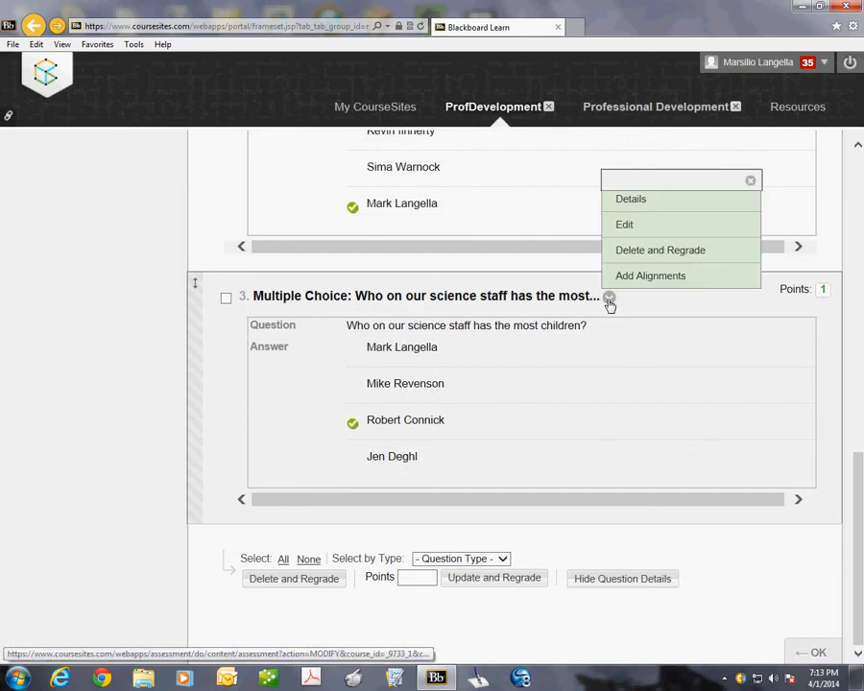
pyautogui.click(639, 234)
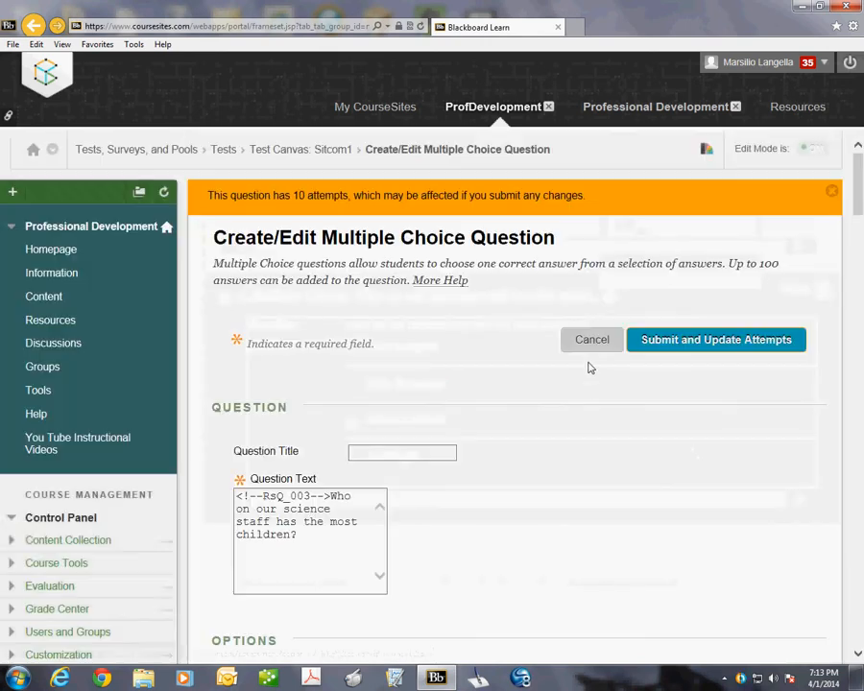
# Step: Examine the multiple choice question's edit page, including its question text, answer options and submission choices
pyautogui.scroll(-3, 515, 562)
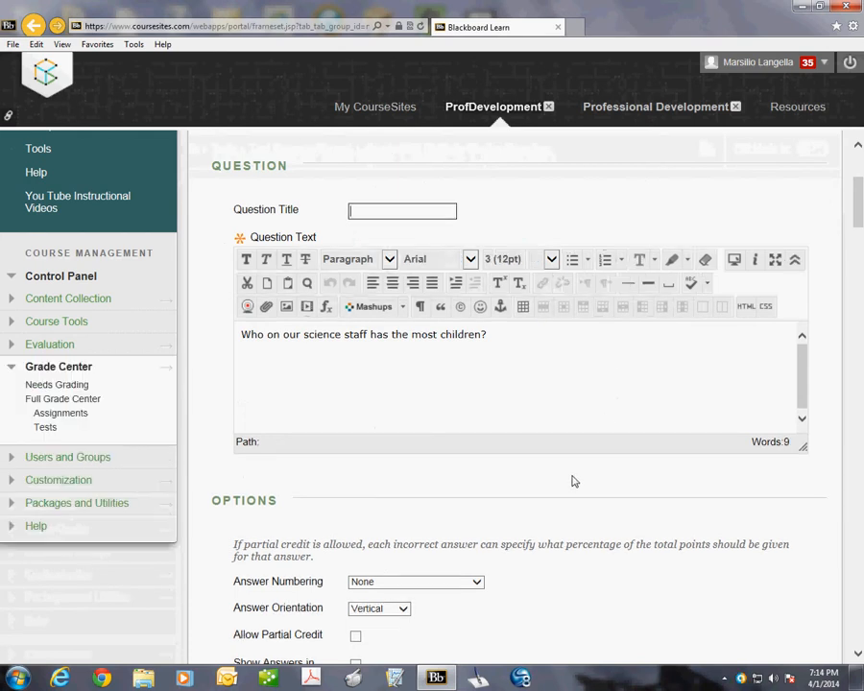
pyautogui.moveTo(857, 198); pyautogui.dragTo(860, 171)
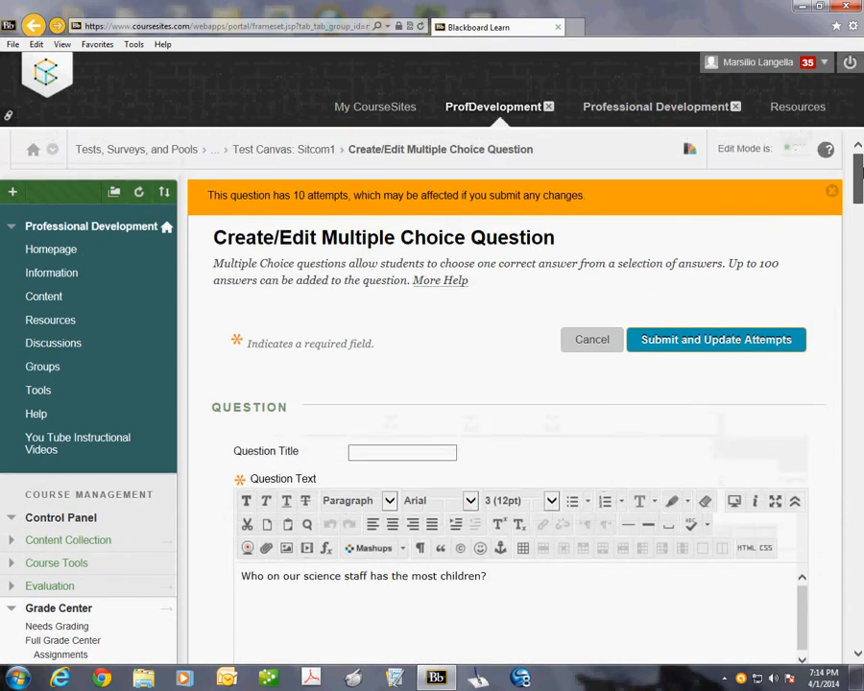
pyautogui.scroll(-3, 651, 386)
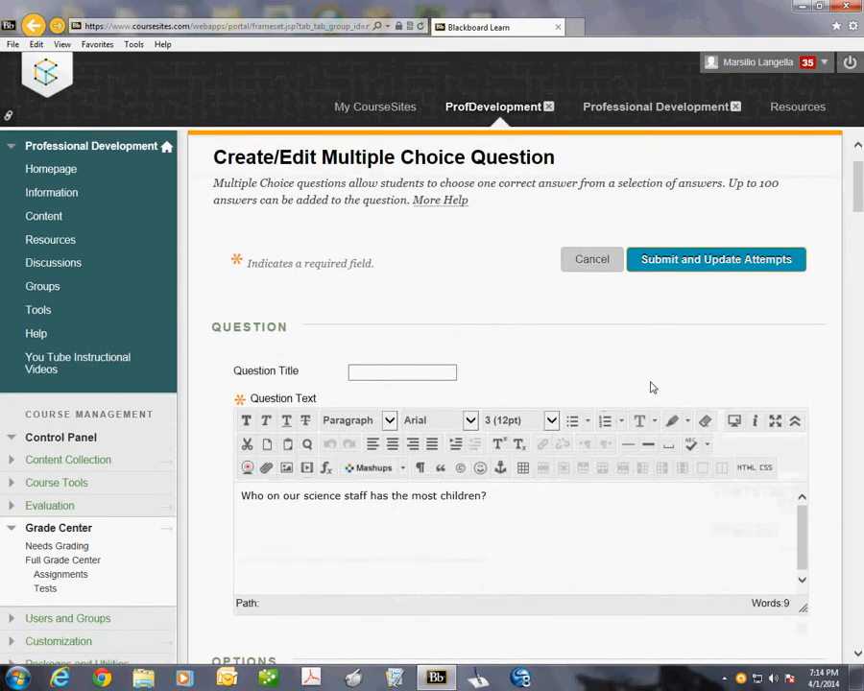
# Step: Examine the science staff question's answer options, correct-answer choices and response feedback fields, and leave the edit page without submitting
pyautogui.scroll(-2, 648, 379)
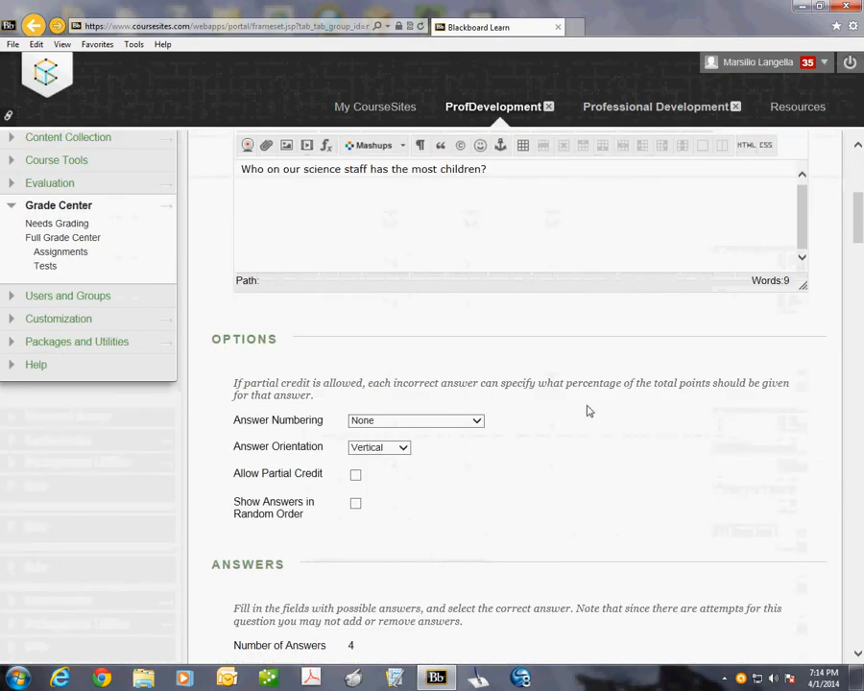
pyautogui.scroll(2, 795, 316)
pyautogui.scroll(-1, 656, 389)
pyautogui.scroll(1, 656, 389)
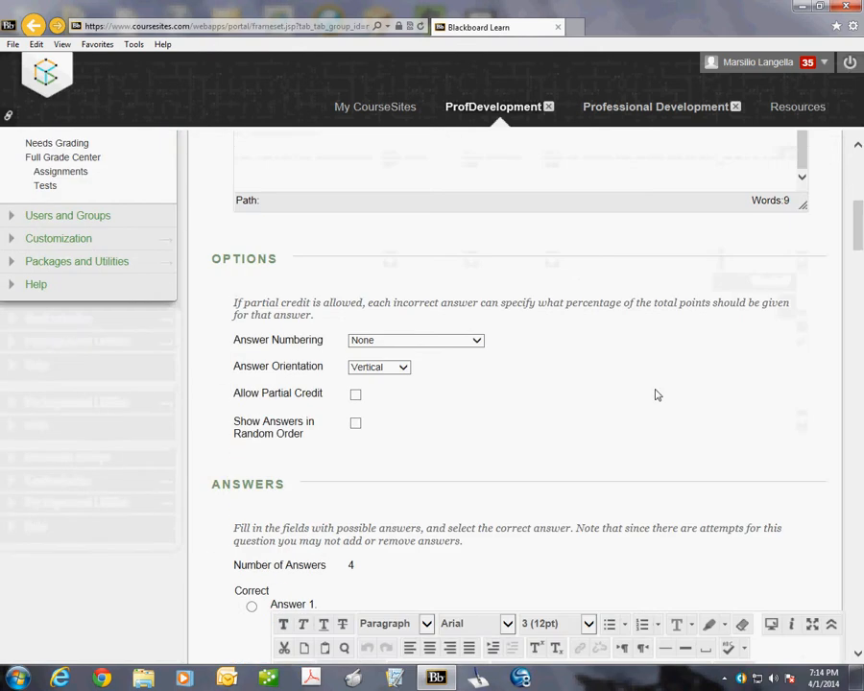
pyautogui.scroll(-1, 657, 395)
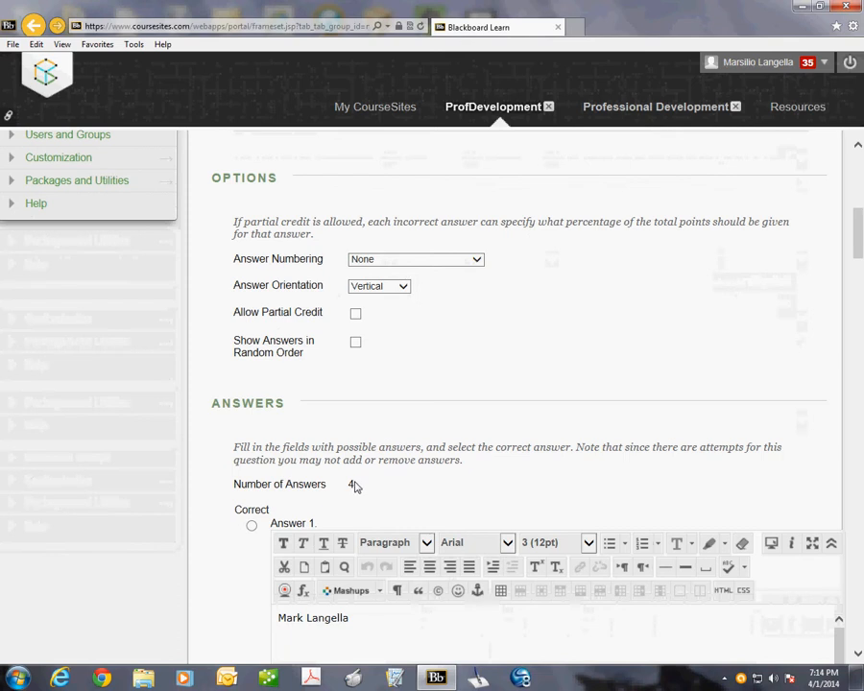
pyautogui.scroll(-4, 422, 500)
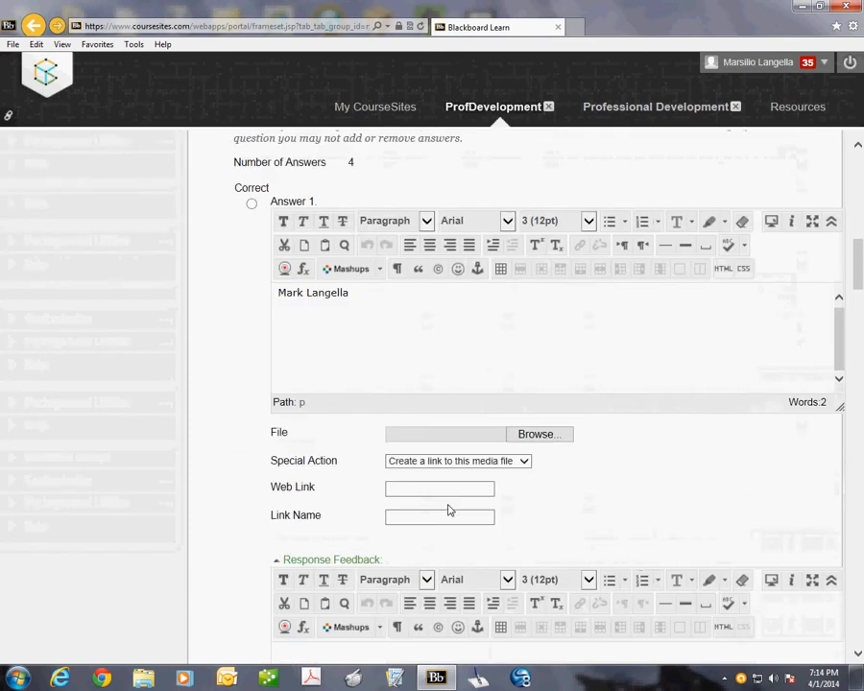
pyautogui.scroll(1, 447, 507)
pyautogui.scroll(-5, 447, 510)
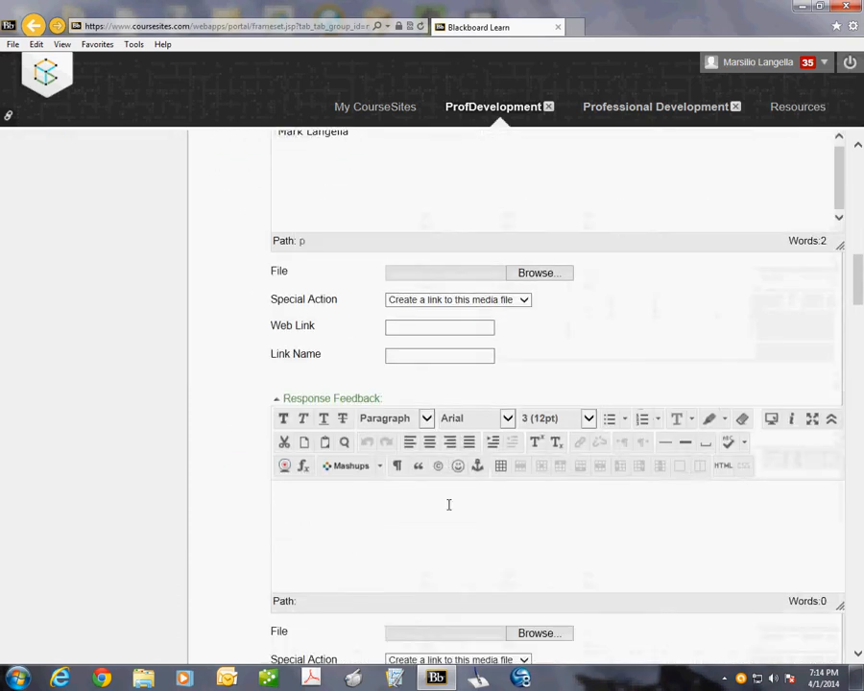
pyautogui.scroll(-6, 447, 510)
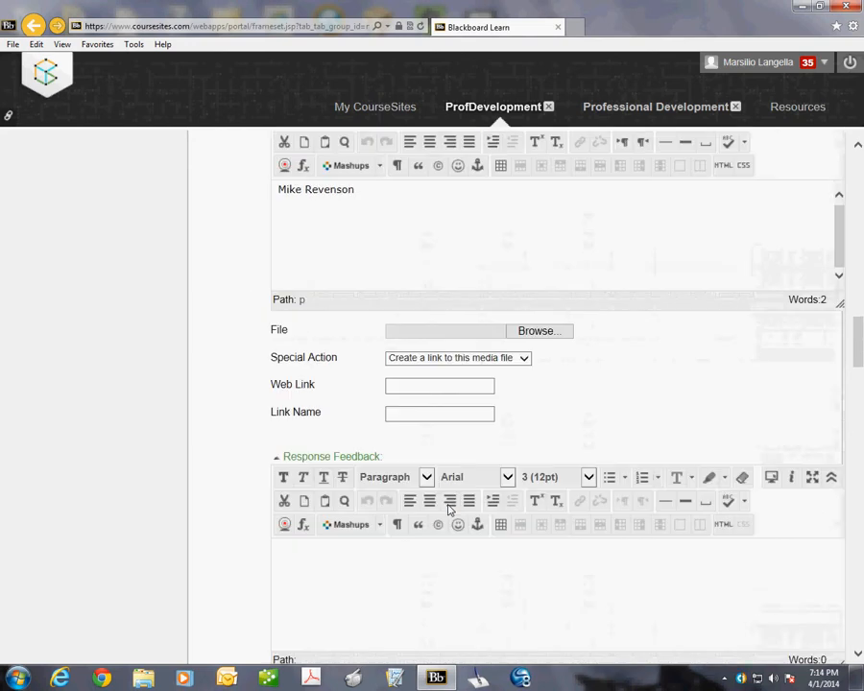
pyautogui.scroll(-10, 450, 503)
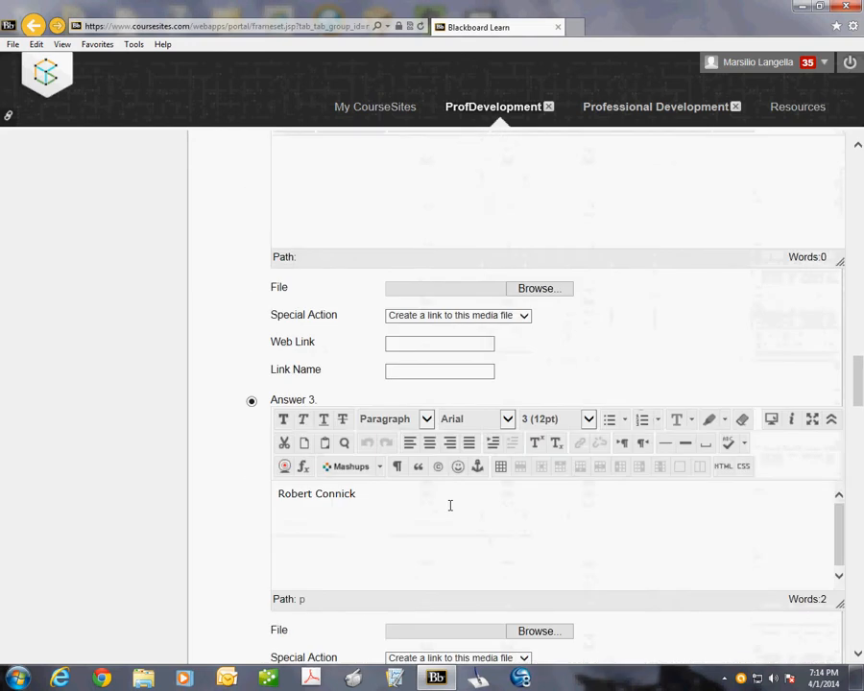
pyautogui.scroll(-6, 450, 505)
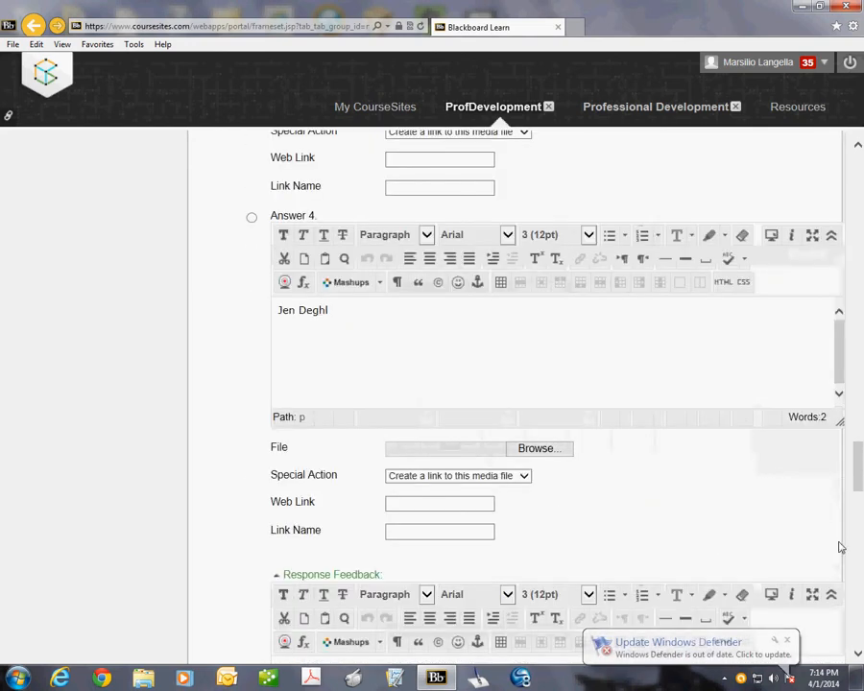
pyautogui.moveTo(860, 469); pyautogui.dragTo(858, 163)
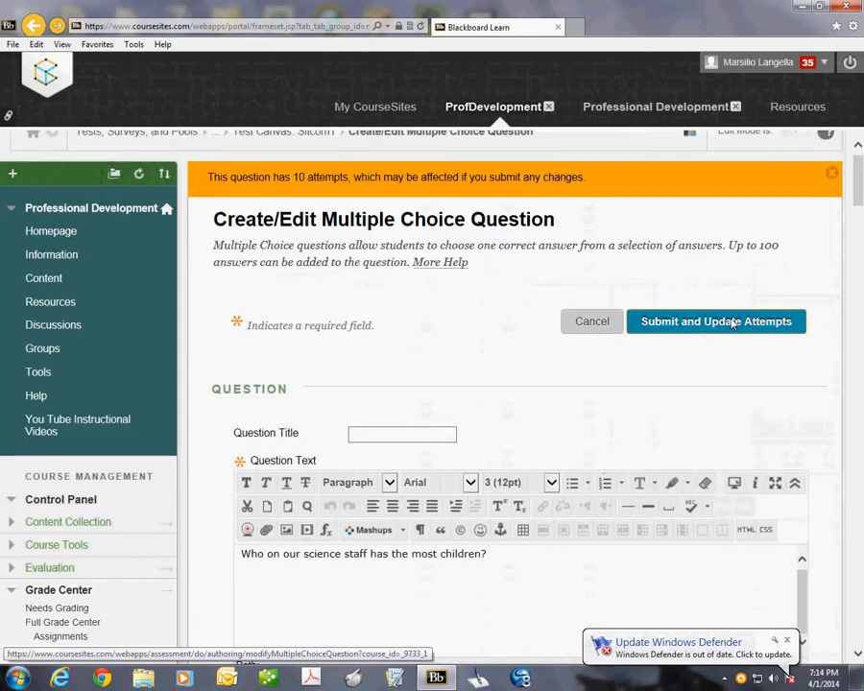
pyautogui.click(592, 322)
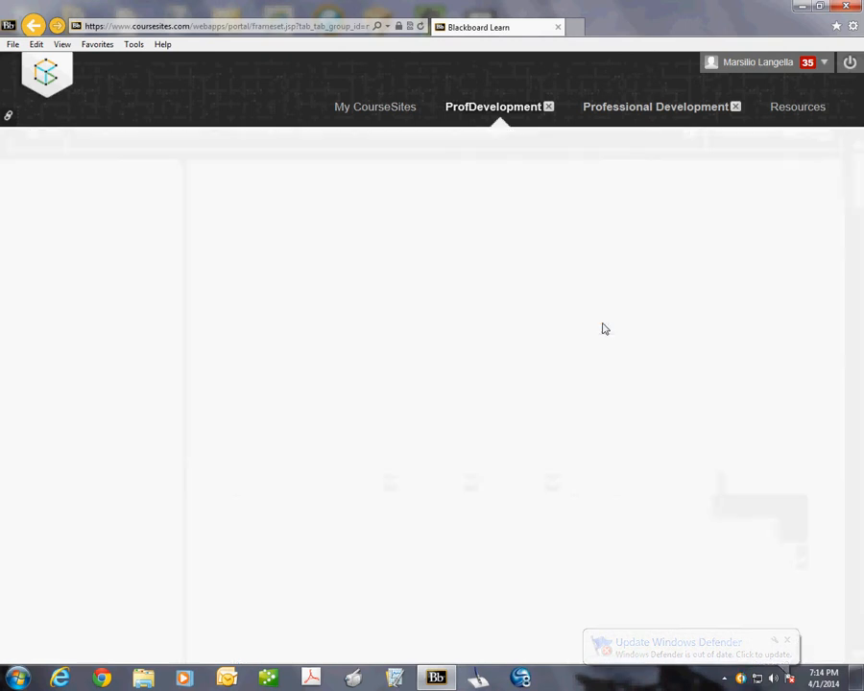
# Step: View the details of question 3, about who on the science staff has the most children, and close them
pyautogui.scroll(-3, 442, 495)
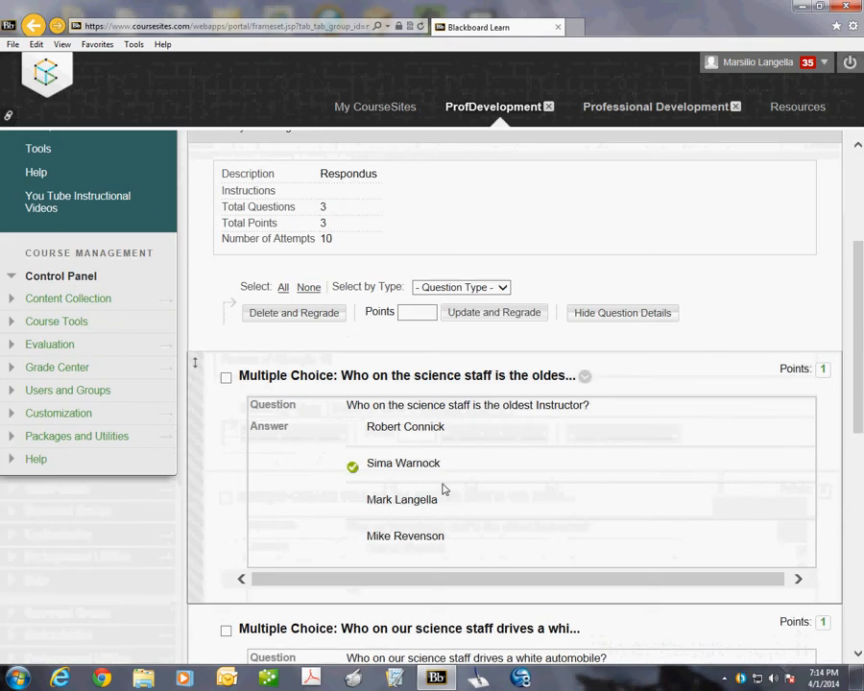
pyautogui.scroll(-5, 387, 475)
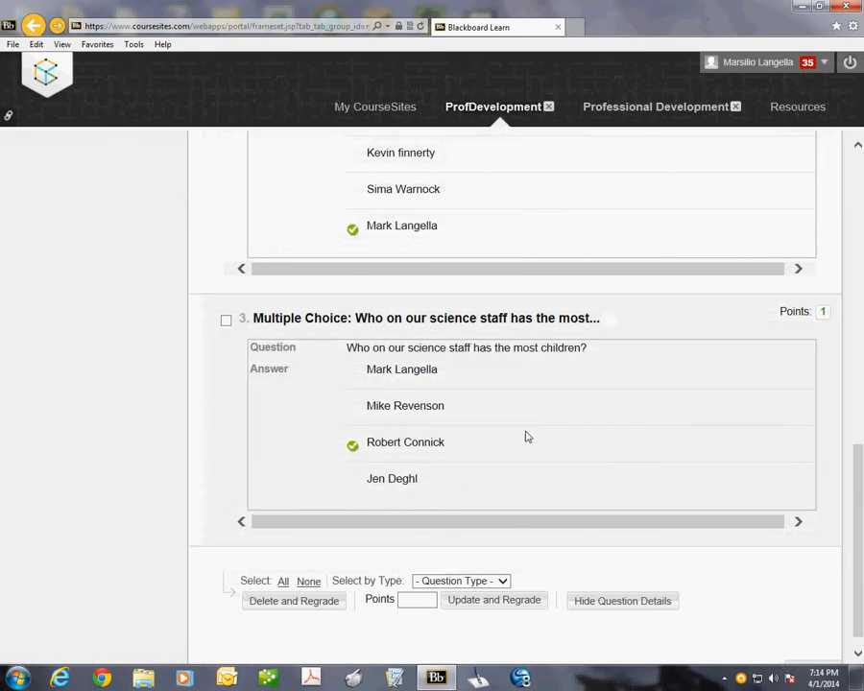
pyautogui.click(609, 322)
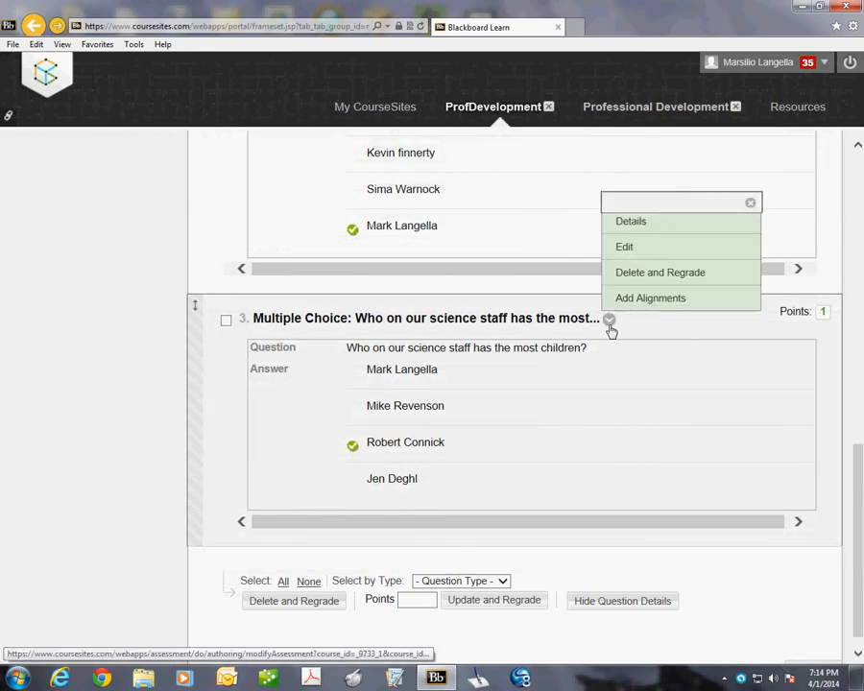
pyautogui.click(648, 225)
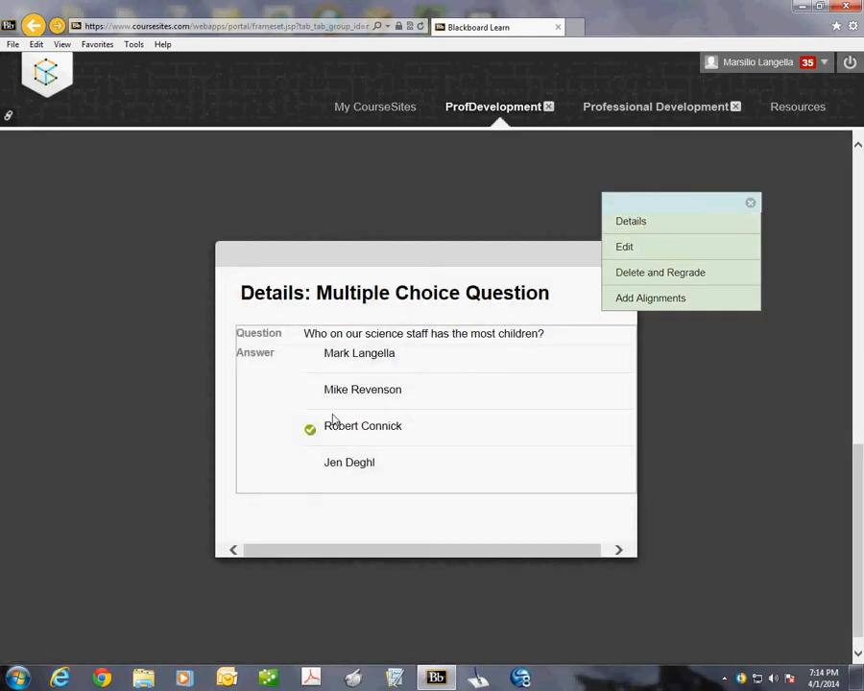
pyautogui.click(634, 247)
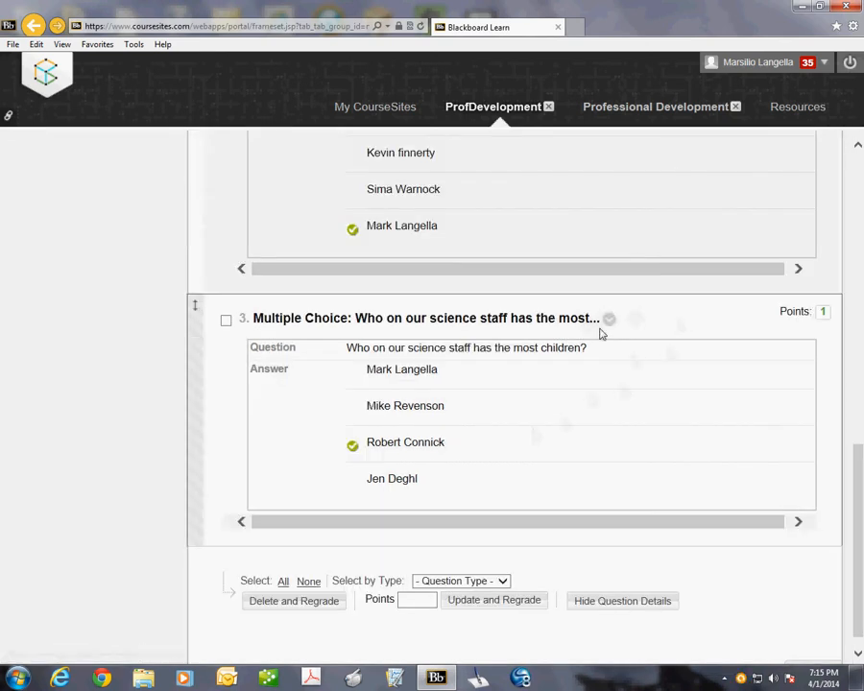
# Step: Open question 3 about the most children for editing and mark Answer 4 as the correct answer
pyautogui.click(608, 320)
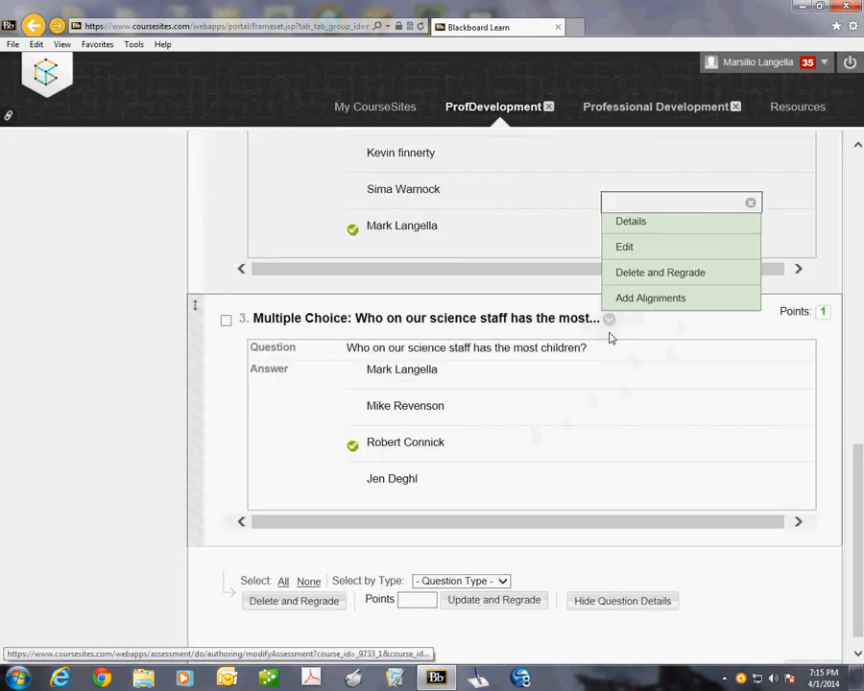
pyautogui.click(625, 248)
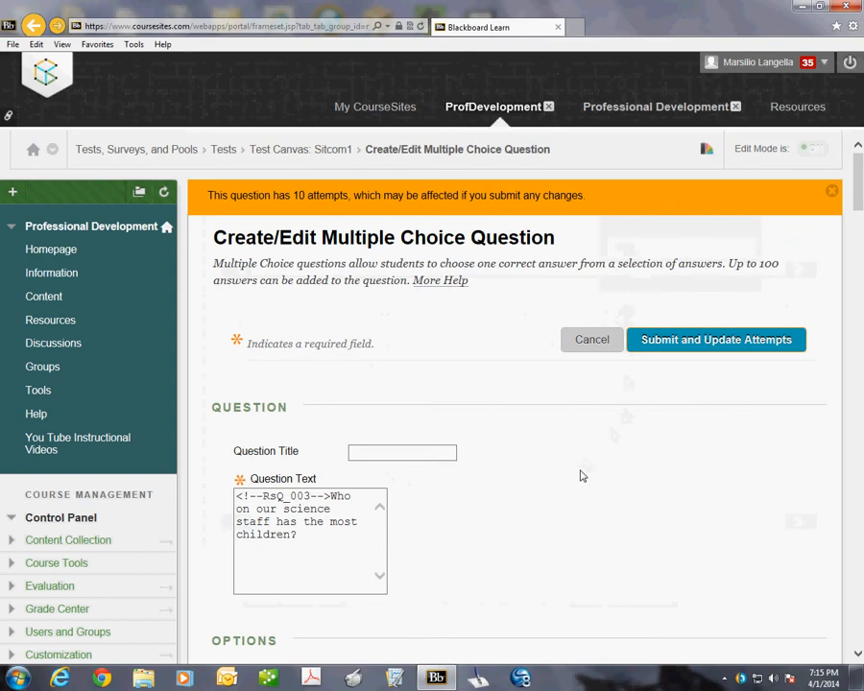
pyautogui.scroll(-3, 580, 477)
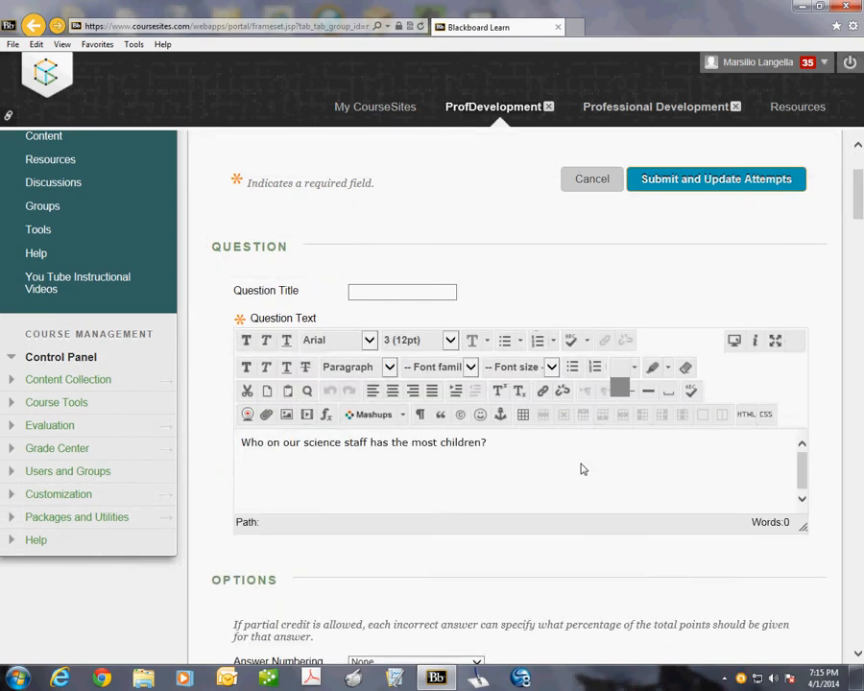
pyautogui.scroll(-4, 580, 466)
pyautogui.scroll(-10, 582, 462)
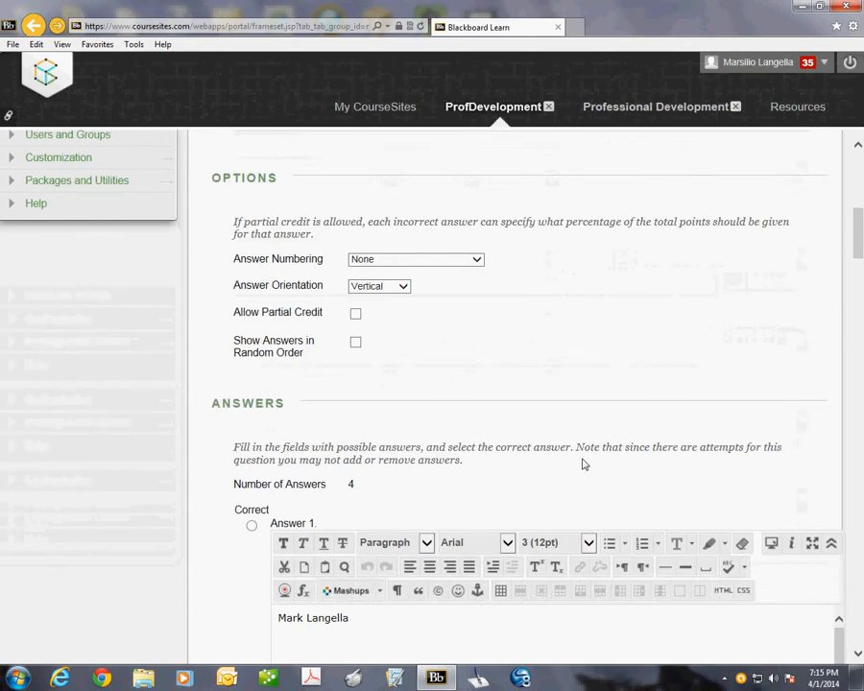
pyautogui.scroll(-3, 584, 462)
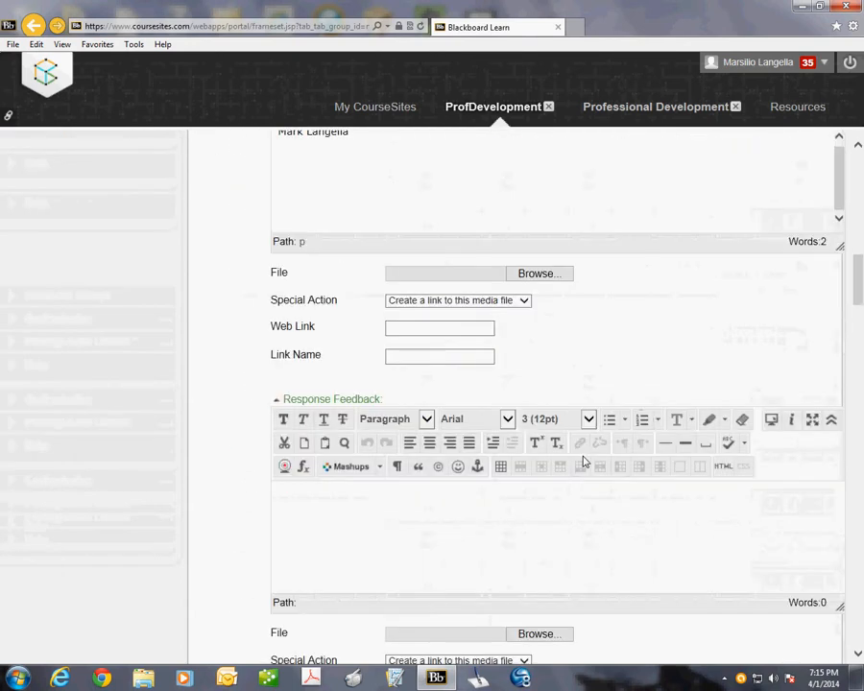
pyautogui.scroll(6, 582, 457)
pyautogui.scroll(2, 585, 455)
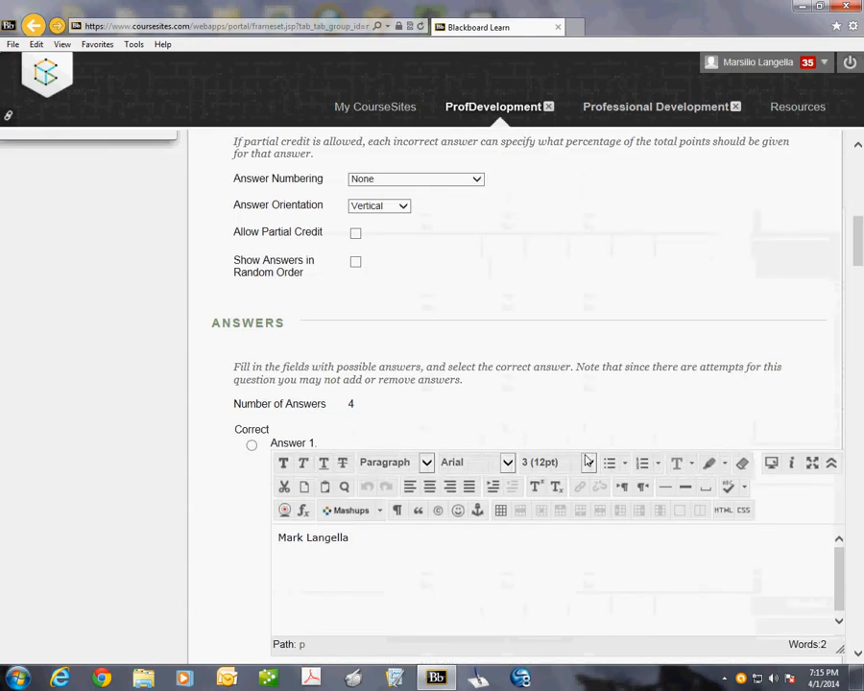
pyautogui.scroll(-4, 586, 459)
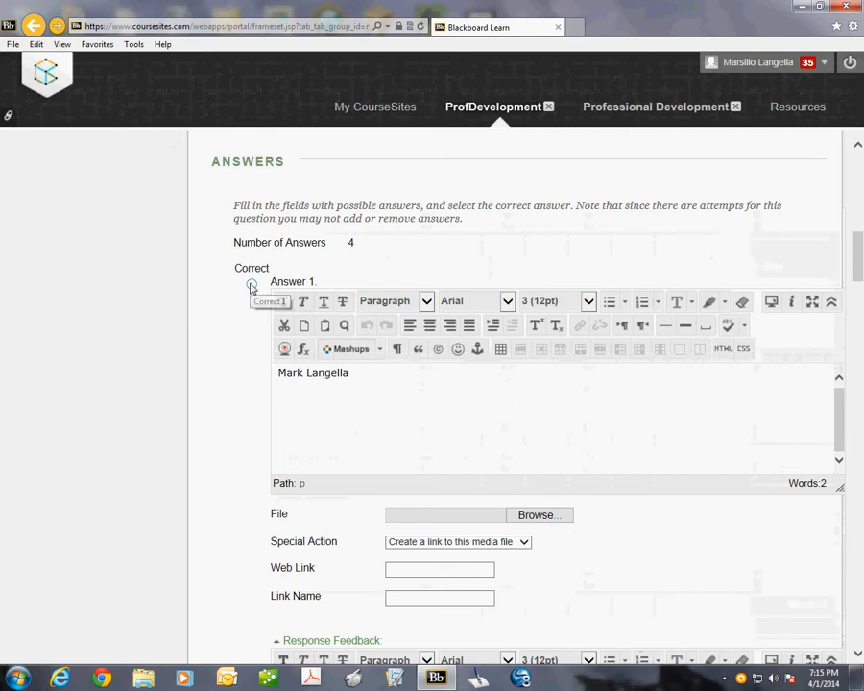
pyautogui.scroll(-6, 463, 486)
pyautogui.scroll(-20, 473, 485)
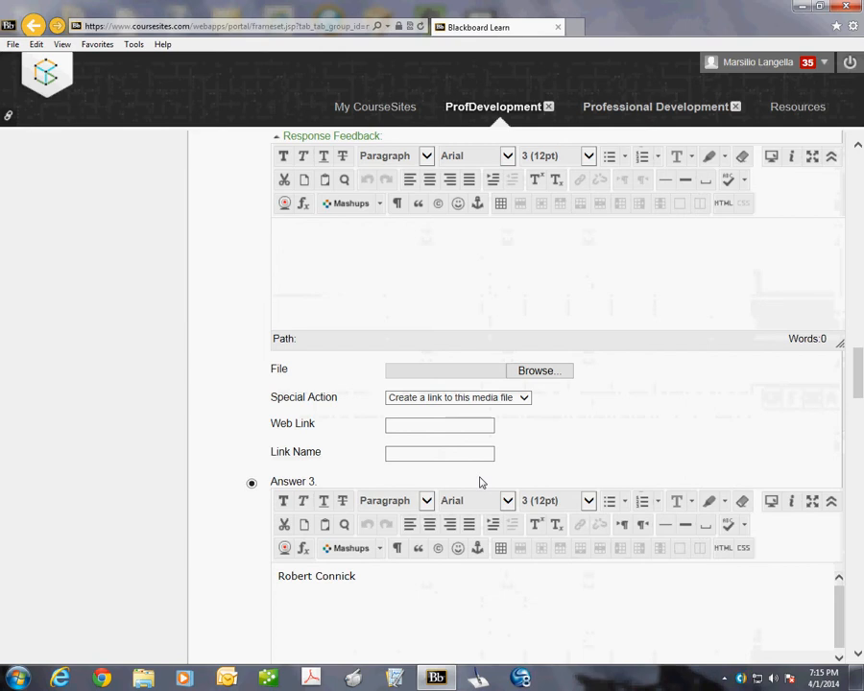
pyautogui.scroll(-4, 481, 480)
pyautogui.scroll(-10, 481, 478)
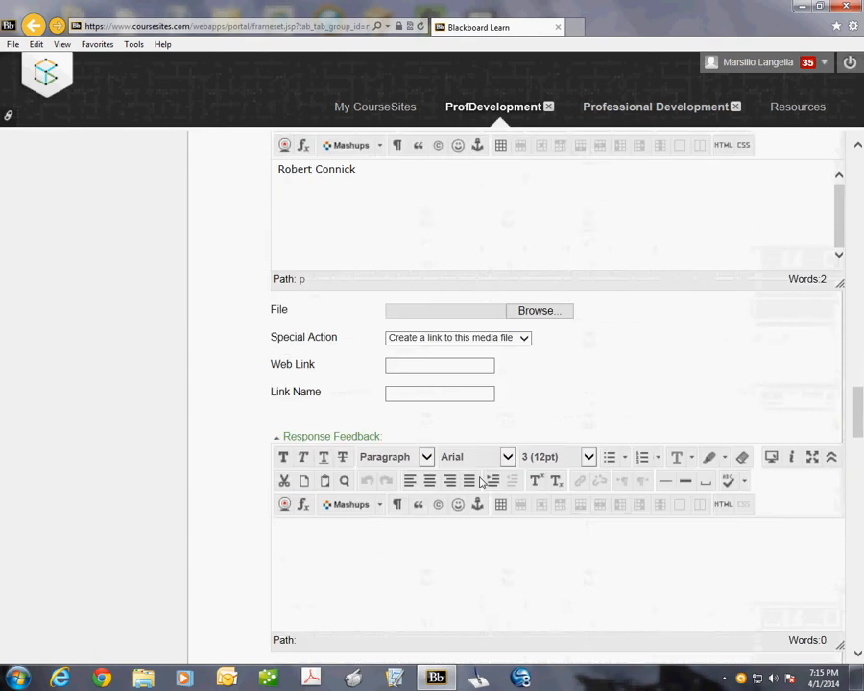
pyautogui.scroll(-3, 480, 478)
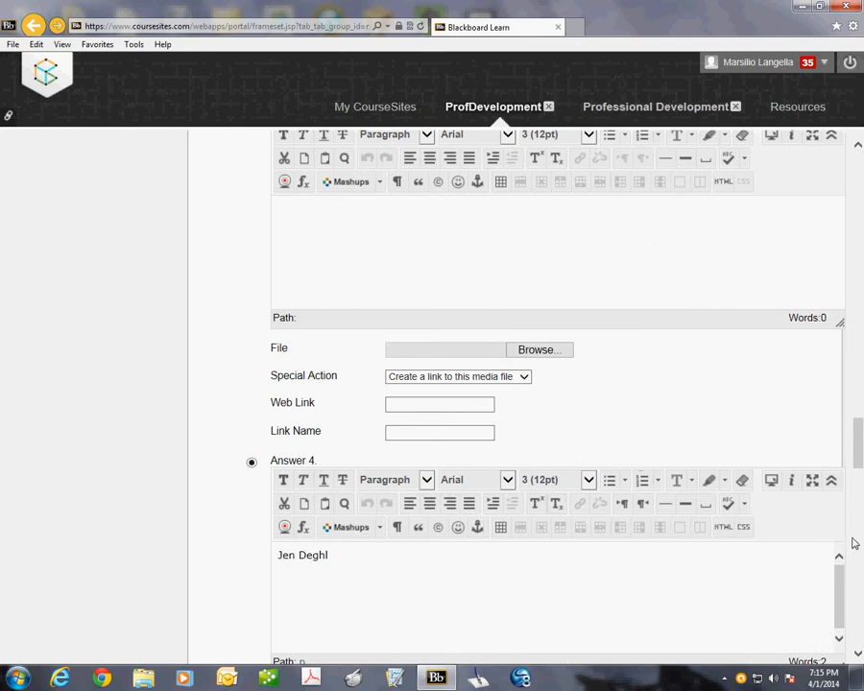
# Step: Submit the edited question with updated attempts and accept the regrading of its existing attempts
pyautogui.moveTo(856, 450); pyautogui.dragTo(859, 149)
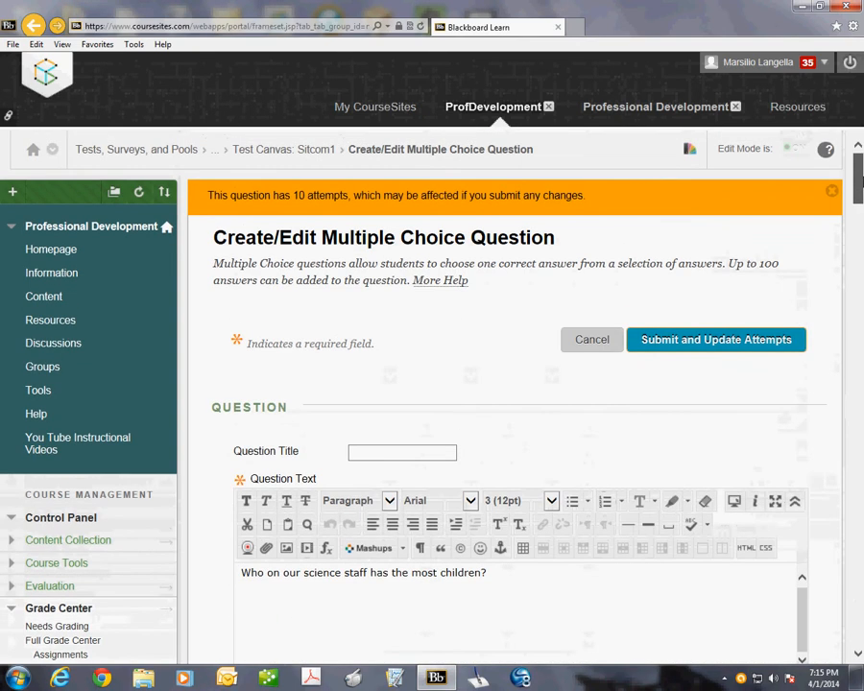
pyautogui.click(701, 342)
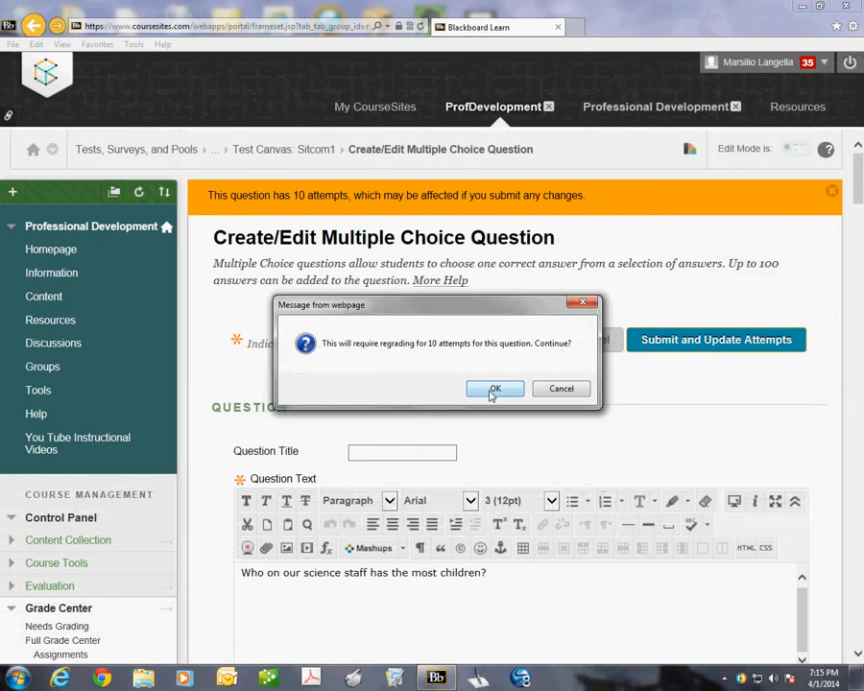
pyautogui.click(493, 392)
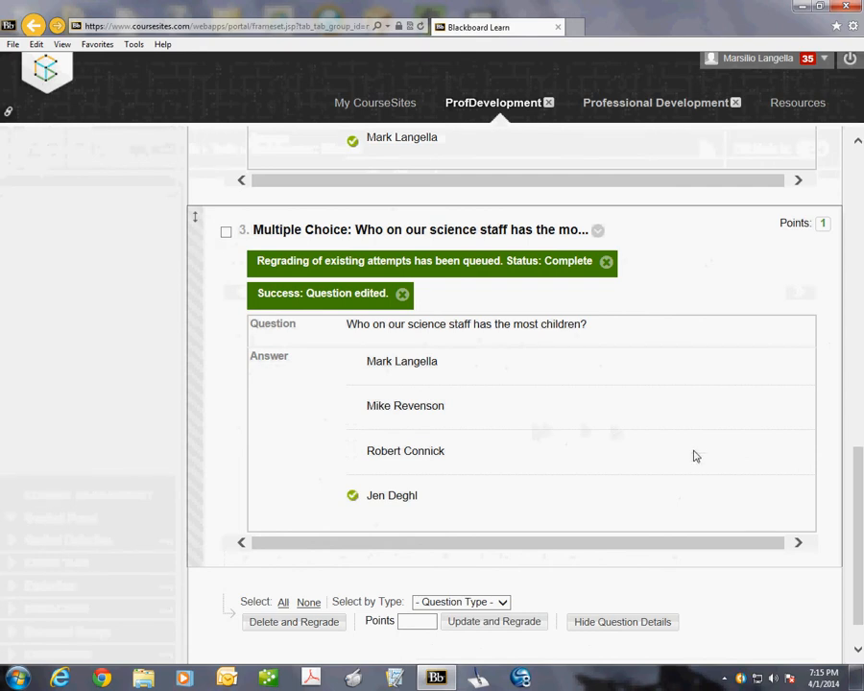
pyautogui.moveTo(861, 497); pyautogui.dragTo(842, 173)
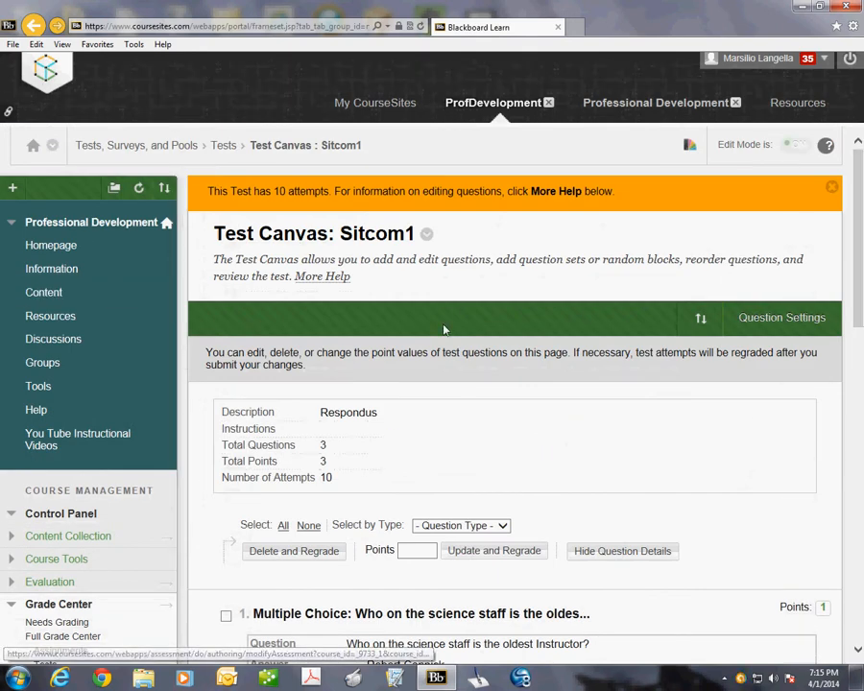